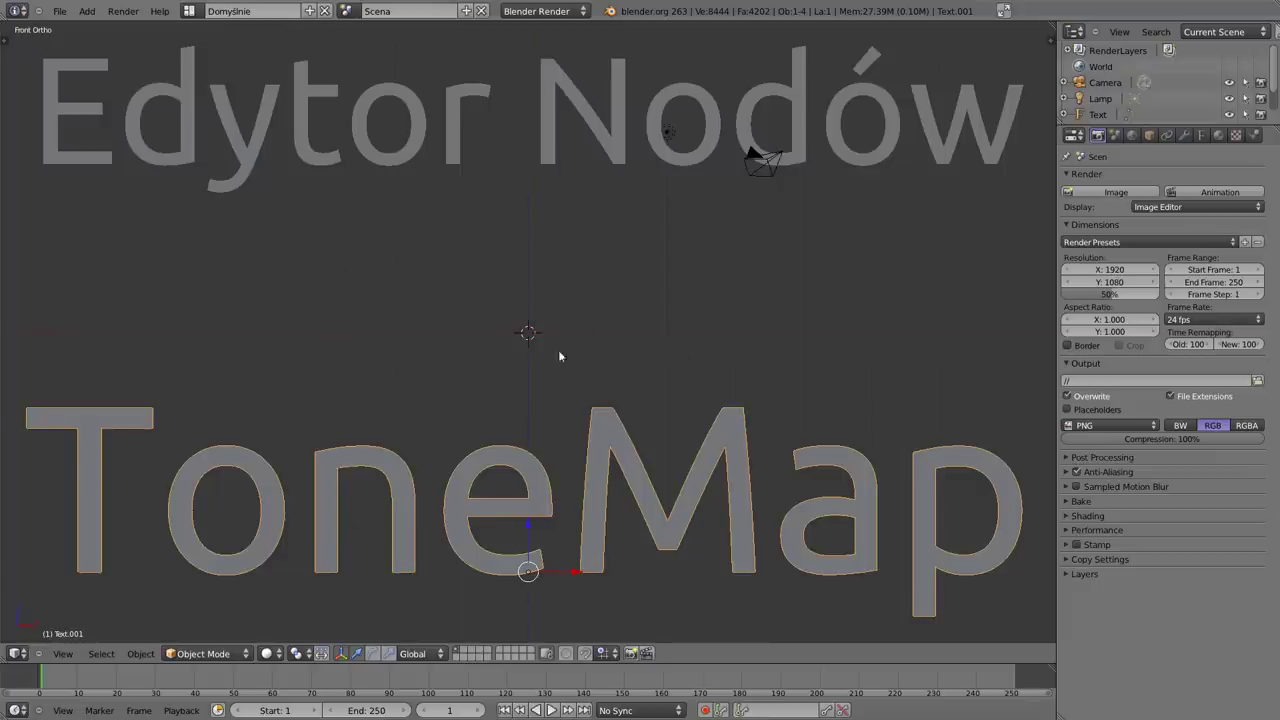
# Step: Switch the editor to Compositing nodes and enable Use Nodes, showing Render Layers linked to Composite
pyautogui.hotkey('shift', 'F3')
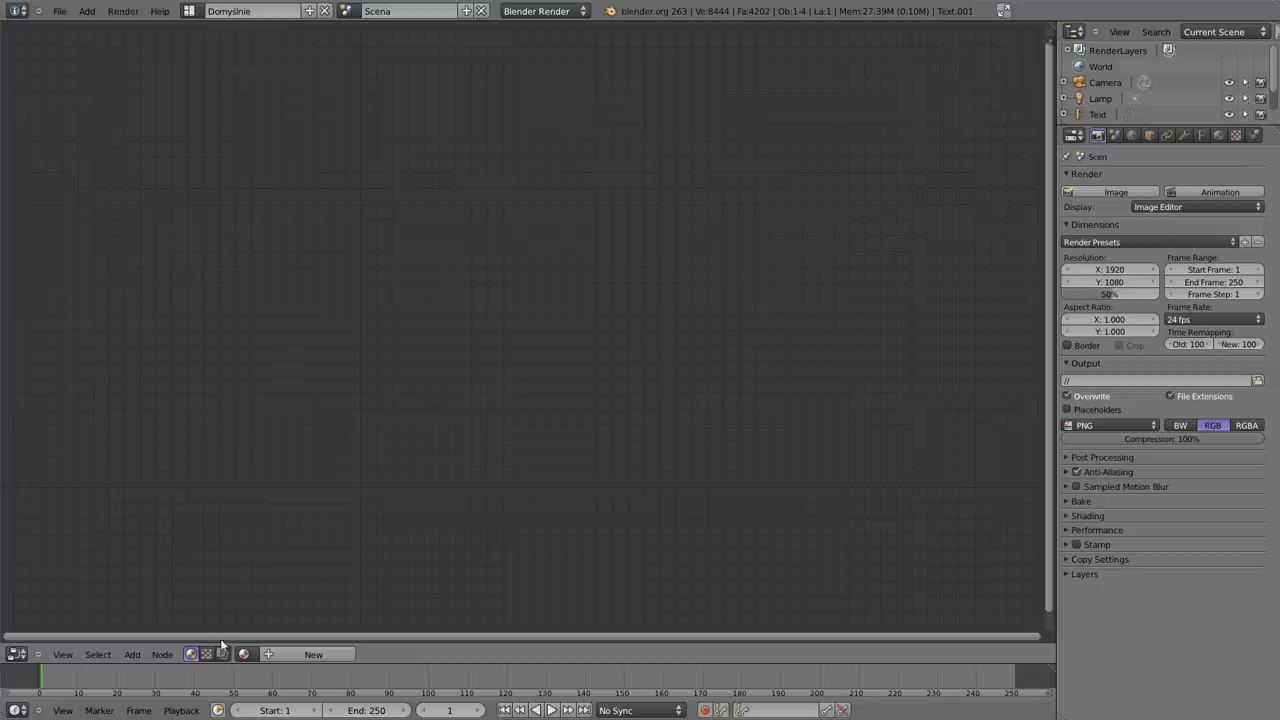
pyautogui.click(223, 655)
pyautogui.hotkey('shift', 'a')
pyautogui.click(242, 654)
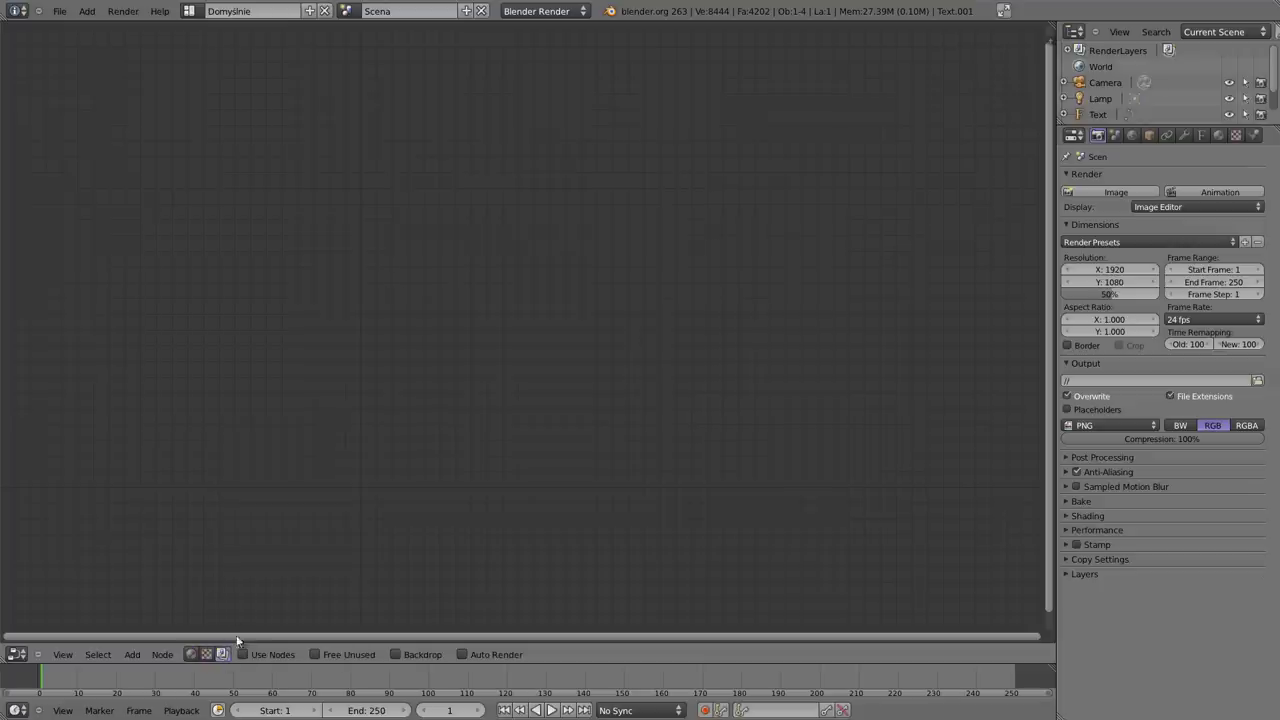
pyautogui.hotkey('shift', 'a')
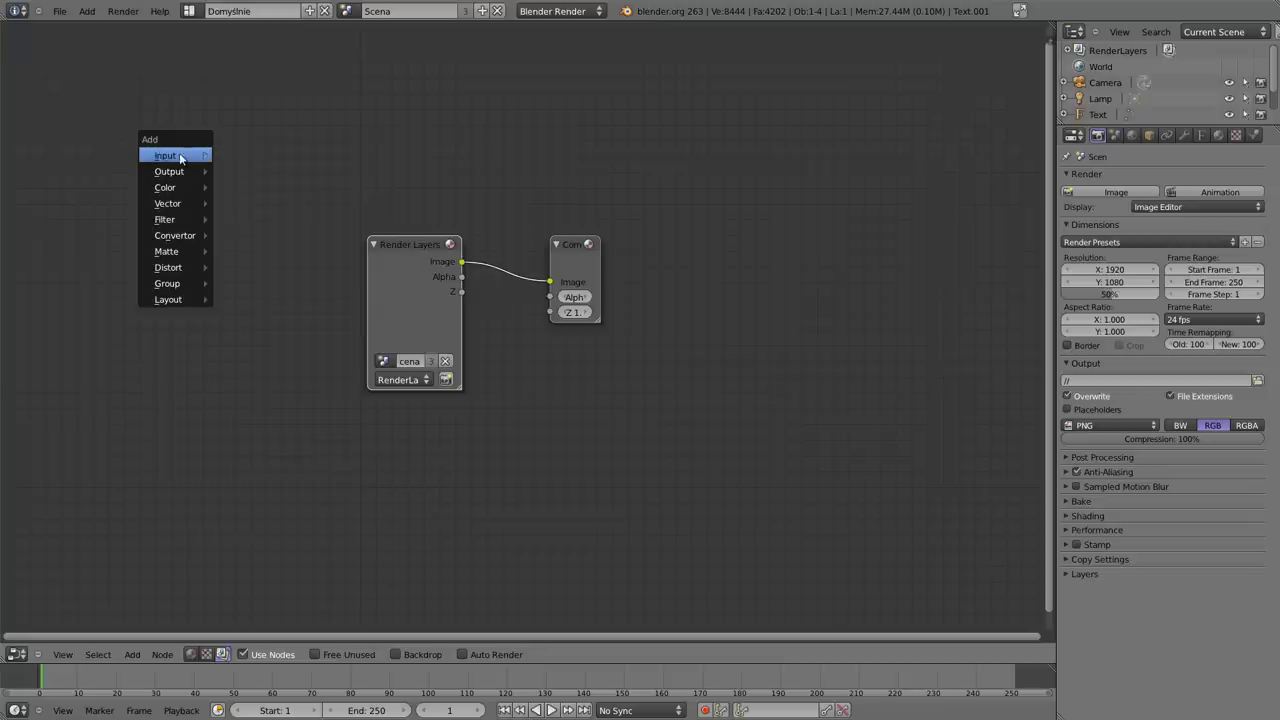
# Step: Add an Image input node and place it up-left above Render Layers
pyautogui.moveTo(166, 155)
pyautogui.click(237, 171)
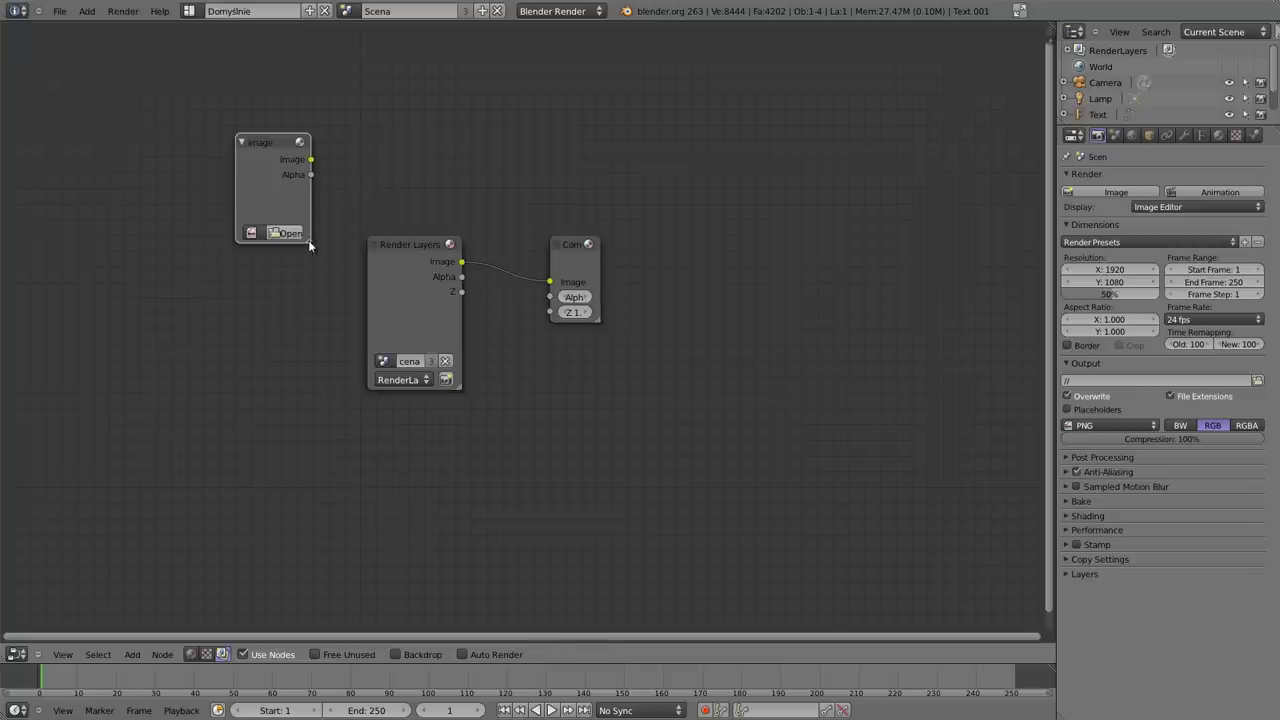
pyautogui.moveTo(308, 240); pyautogui.dragTo(414, 244)
pyautogui.click(175, 76)
# Step: Browse through docs, Blender and TEX to the hdr folder and pick nave.hdr
pyautogui.click(250, 190)
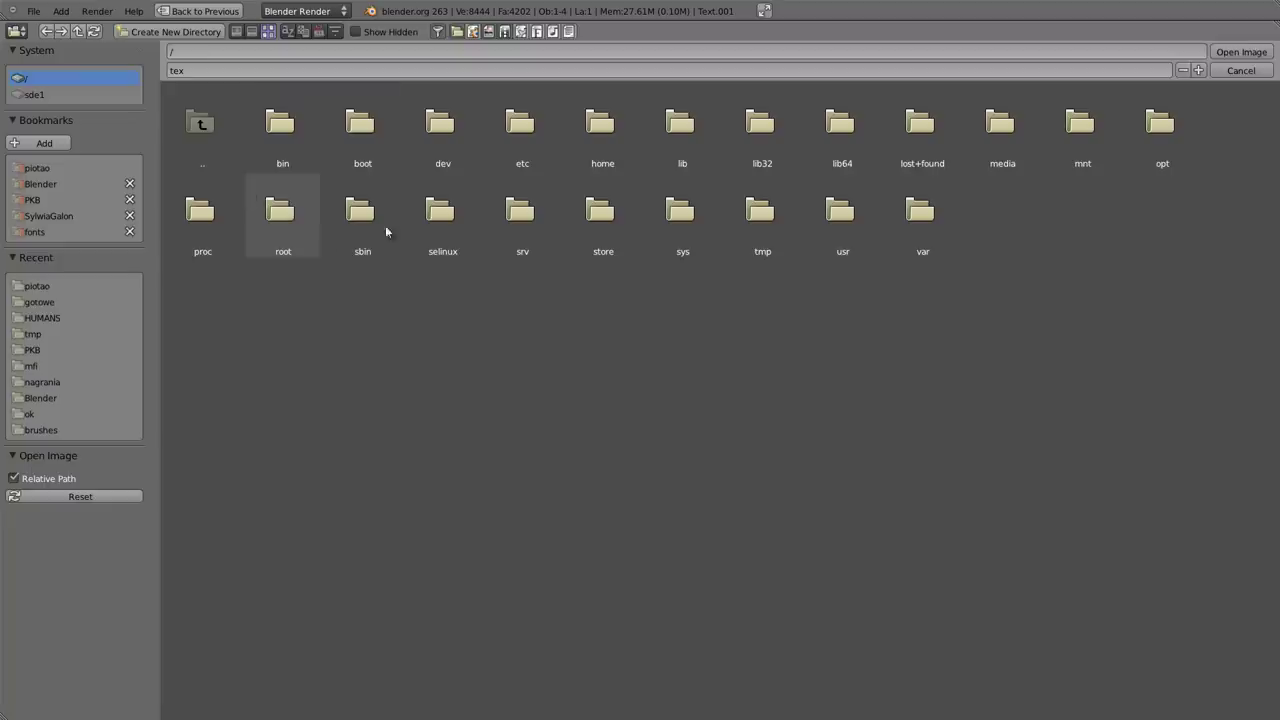
pyautogui.click(42, 167)
pyautogui.doubleClick(287, 130)
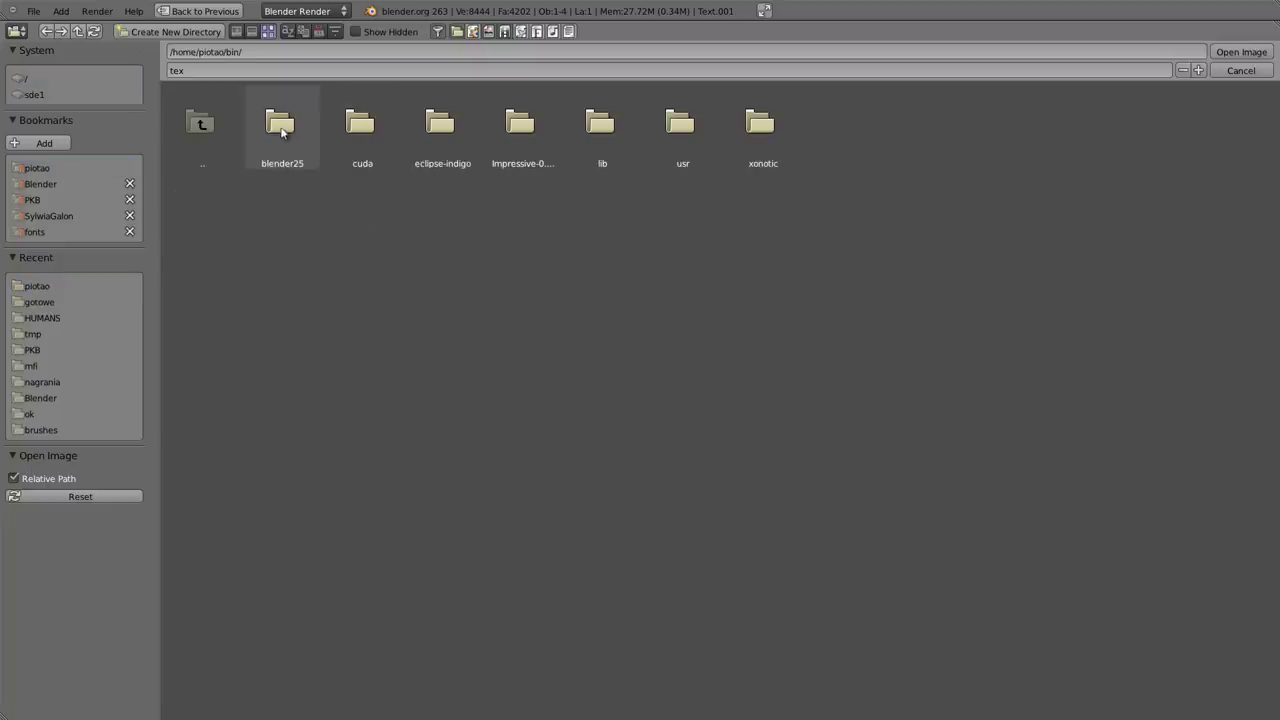
pyautogui.press('BackSpace')
pyautogui.doubleClick(365, 130)
pyautogui.doubleClick(283, 132)
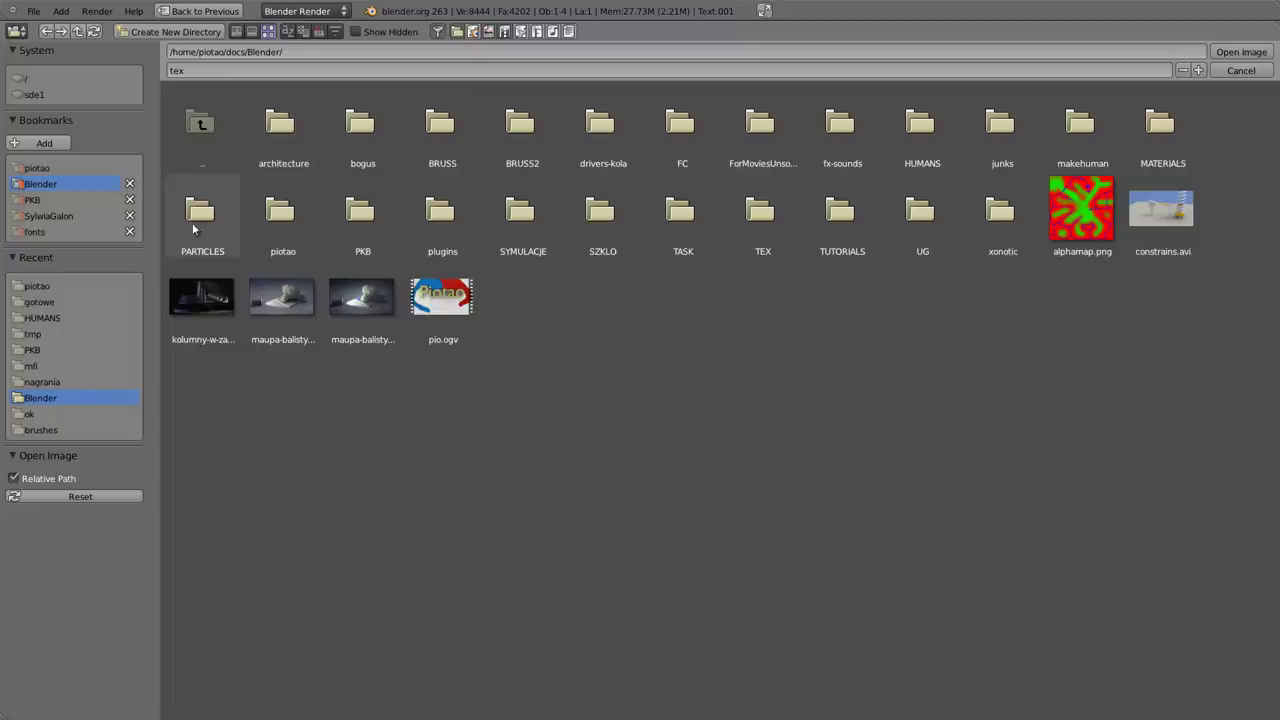
pyautogui.doubleClick(760, 210)
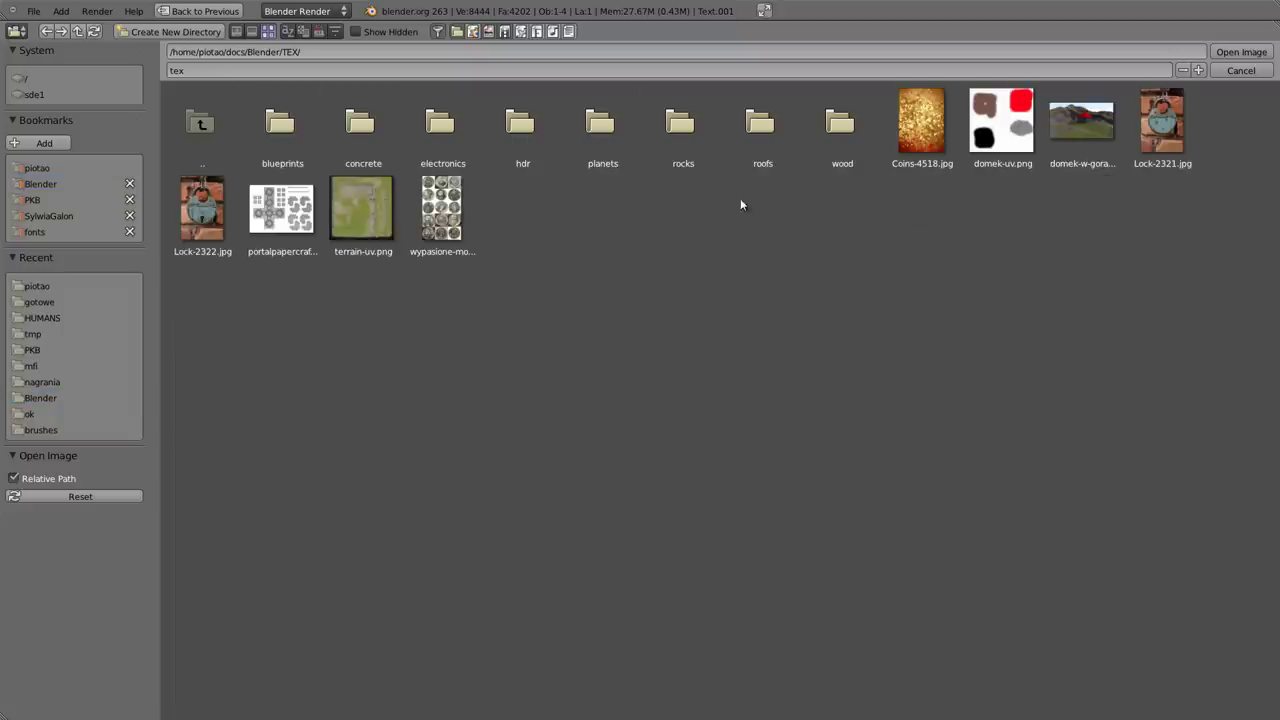
pyautogui.doubleClick(529, 174)
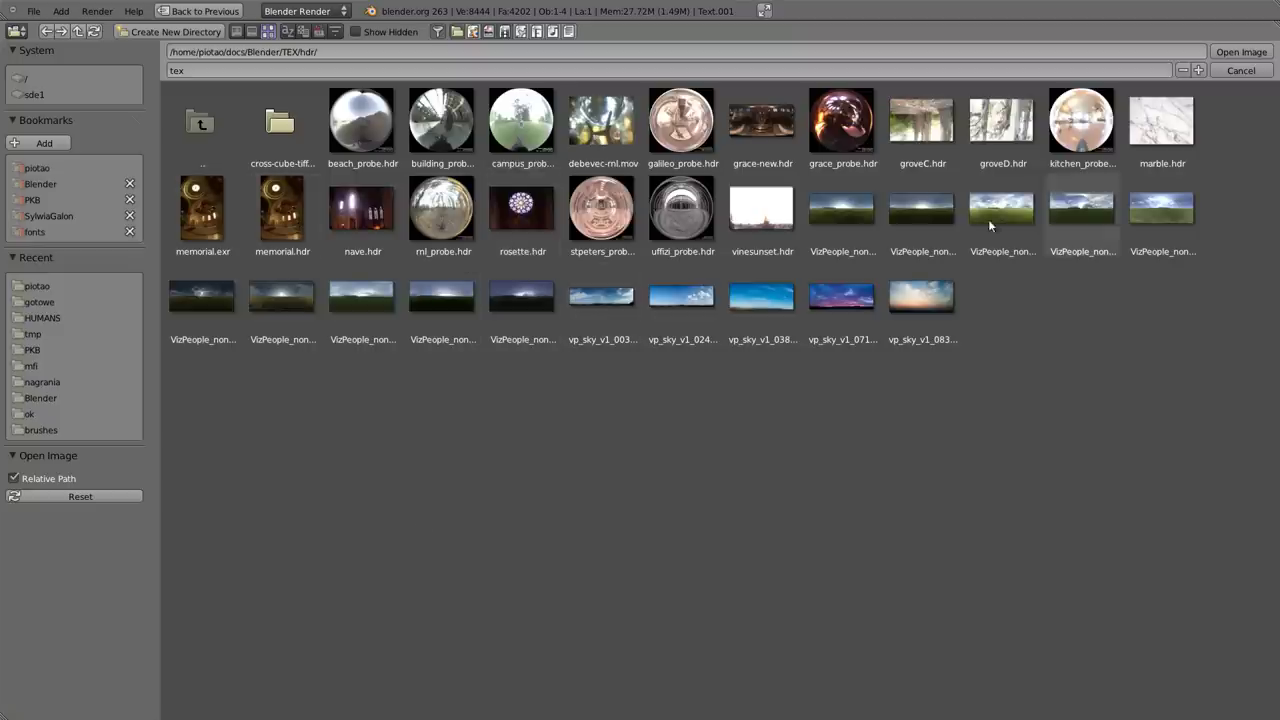
pyautogui.click(364, 250)
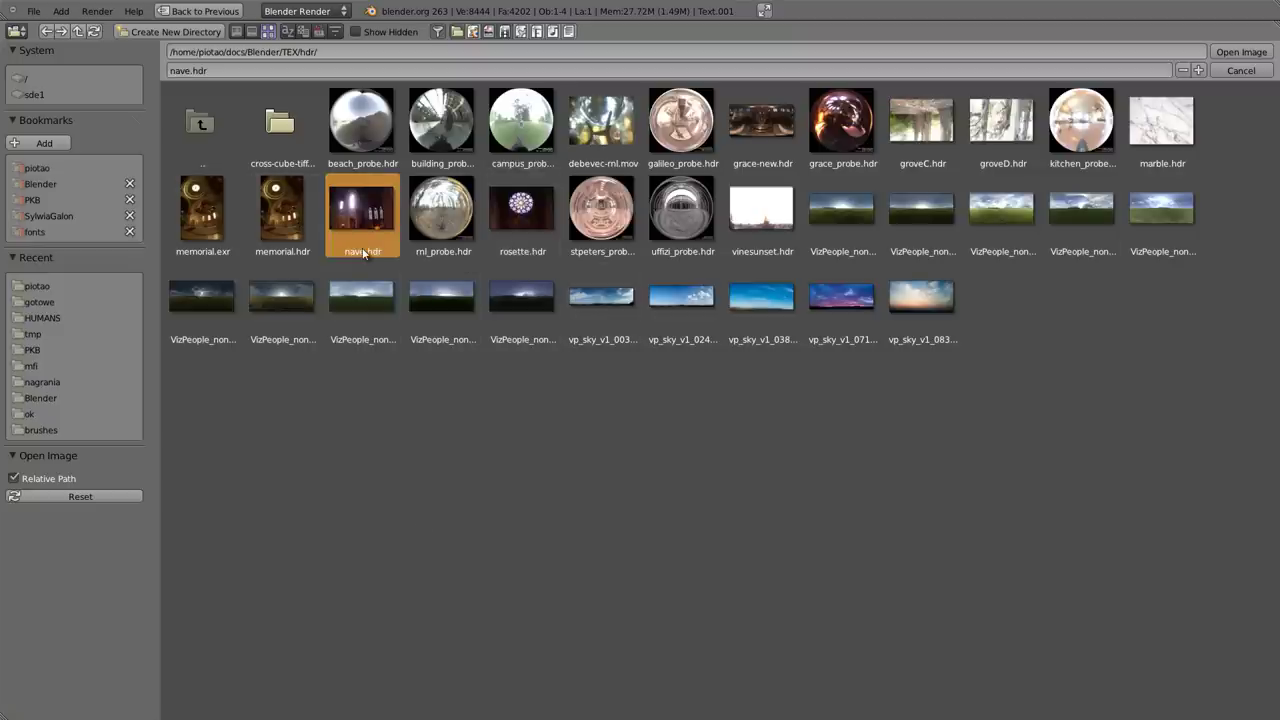
# Step: Load nave.hdr into the Image node, link it to a new Viewer, and show the backdrop
pyautogui.click(1241, 52)
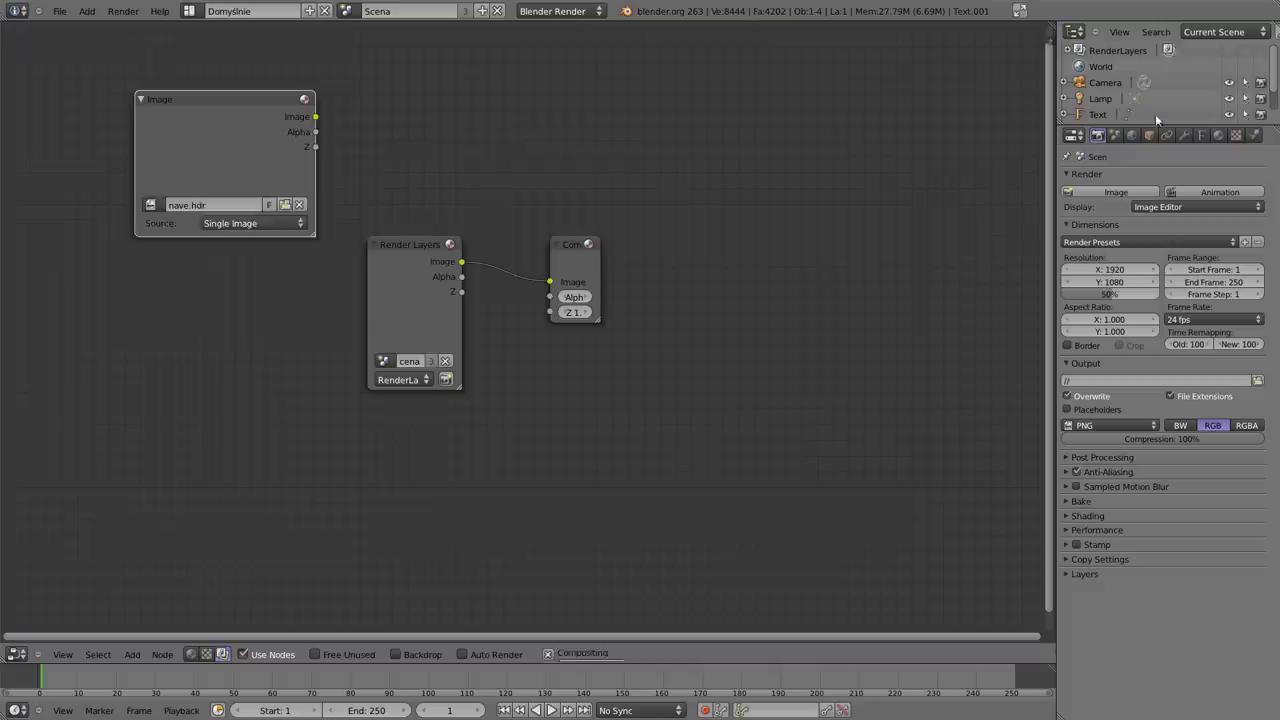
pyautogui.moveTo(211, 101); pyautogui.dragTo(200, 102)
pyautogui.keyDown('ctrl'); pyautogui.keyDown('shift'); pyautogui.click(189, 112); pyautogui.keyUp('shift'); pyautogui.keyUp('ctrl')
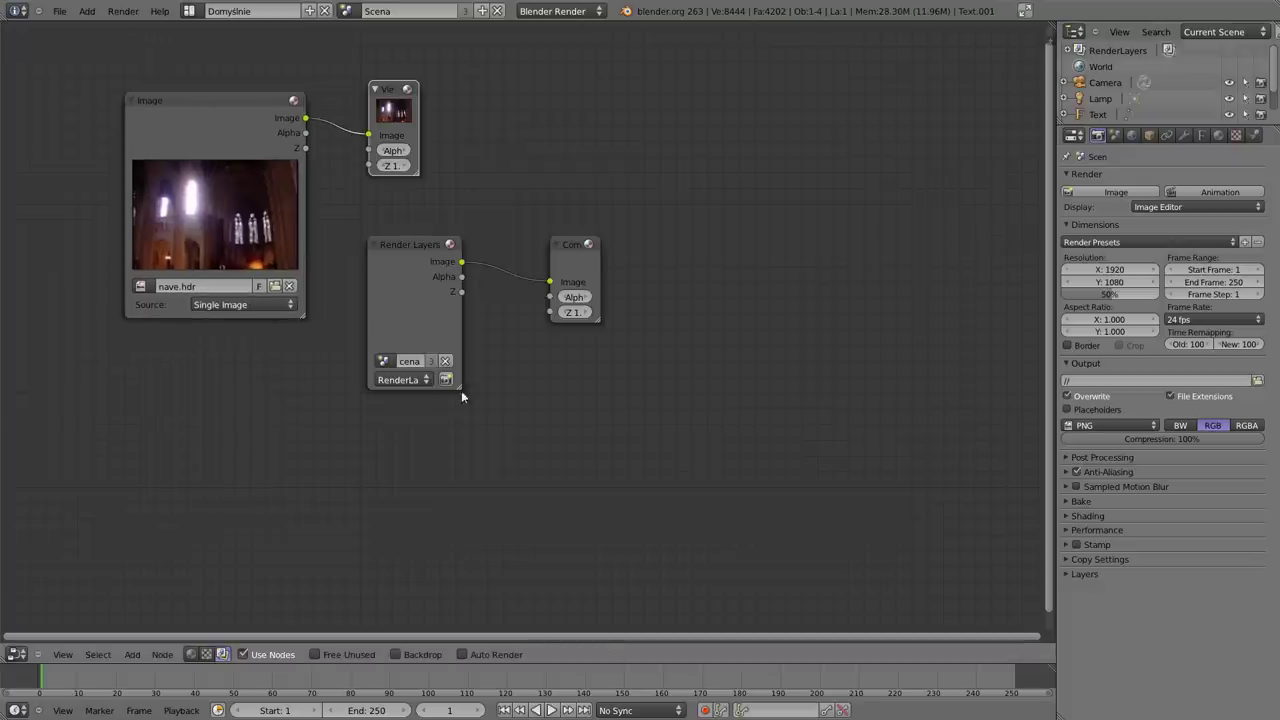
pyautogui.click(413, 654)
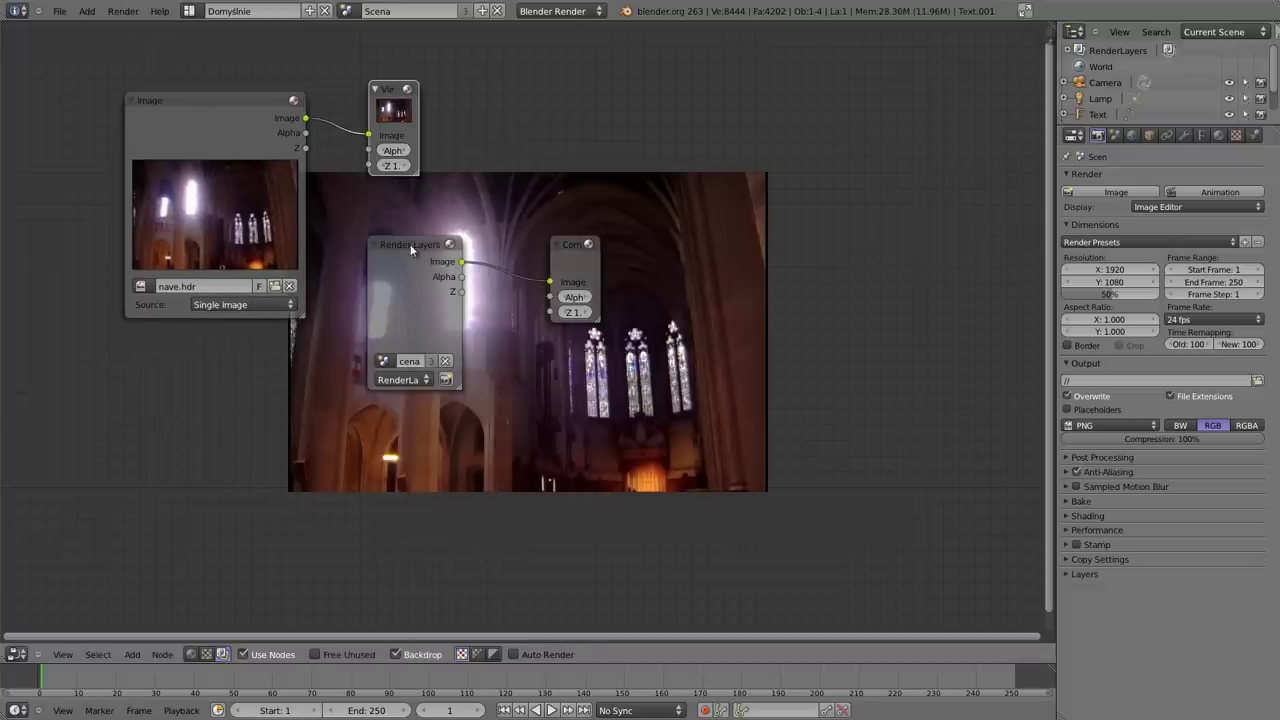
# Step: Delete the Render Layers and Composite nodes and shift the backdrop right and down
pyautogui.press('x')
pyautogui.click(566, 250)
pyautogui.press('x')
pyautogui.keyDown('alt'); pyautogui.moveTo(492, 372); pyautogui.dragTo(700, 445, button='middle'); pyautogui.keyUp('alt')
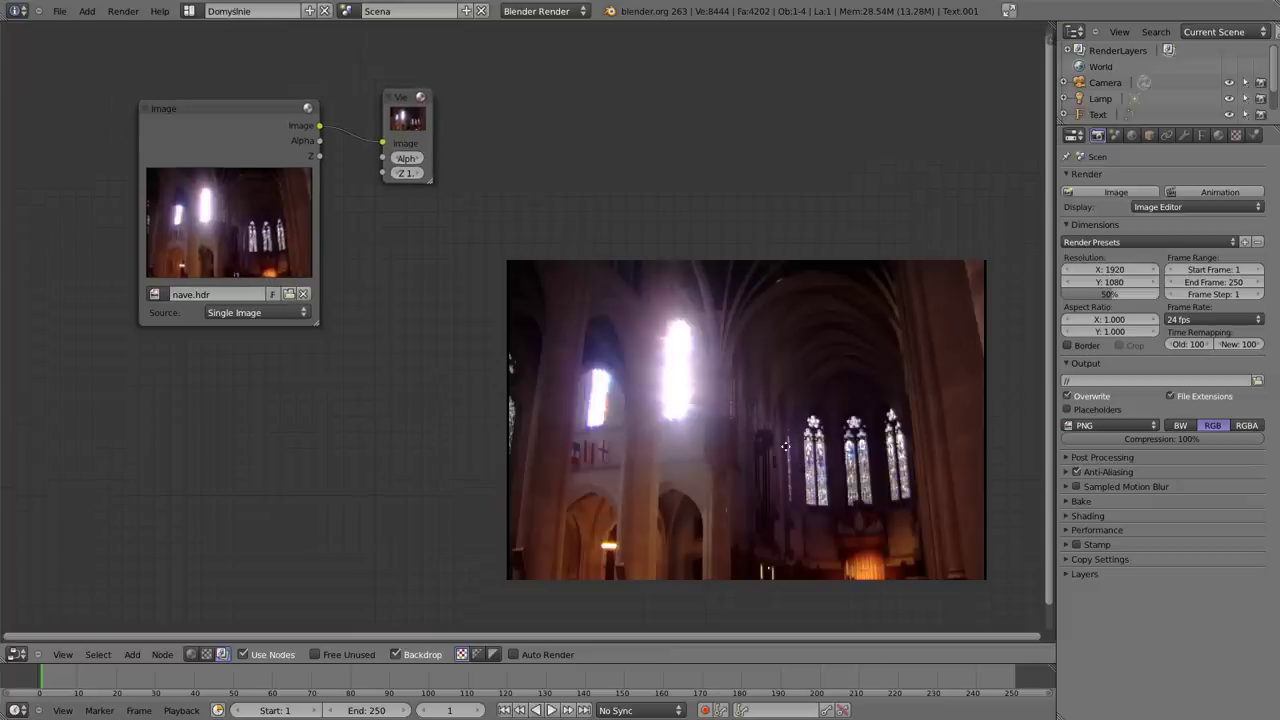
# Step: Arrange the Image node at top-left and an enlarged Viewer node at top-centre
pyautogui.moveTo(436, 151); pyautogui.dragTo(416, 145, button='middle')
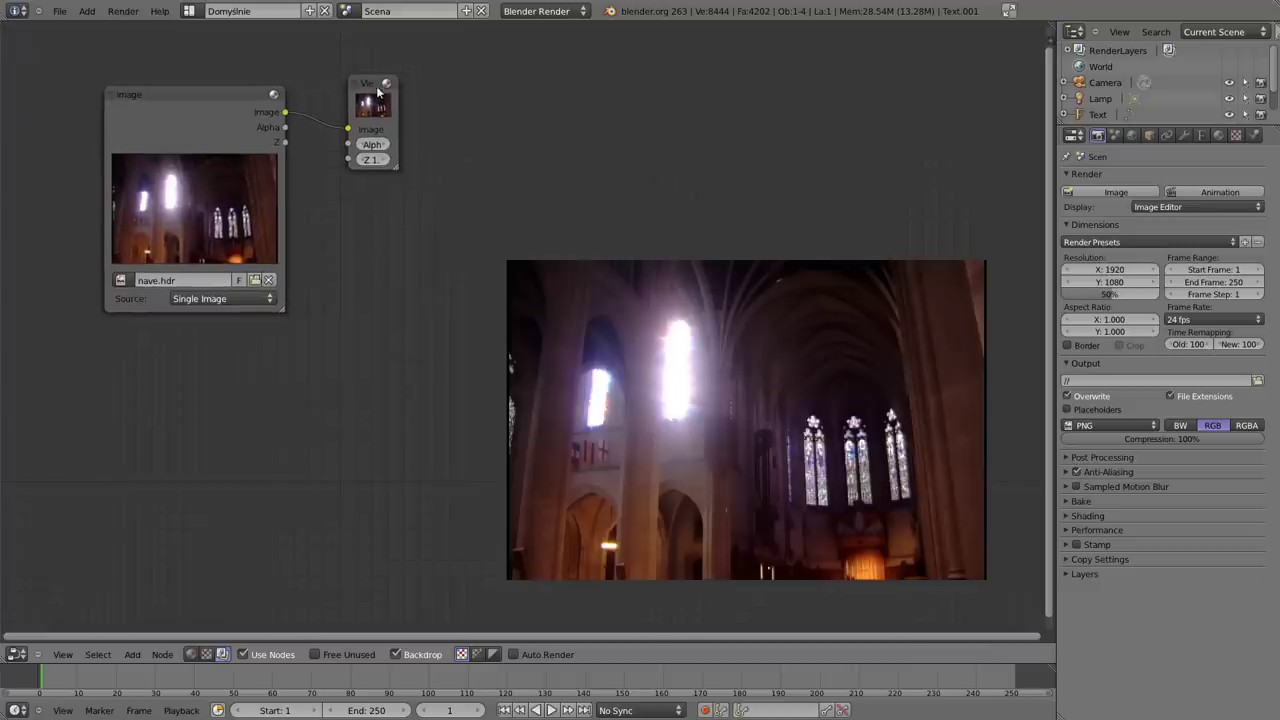
pyautogui.moveTo(376, 88); pyautogui.dragTo(526, 94)
pyautogui.moveTo(217, 87); pyautogui.dragTo(148, 48)
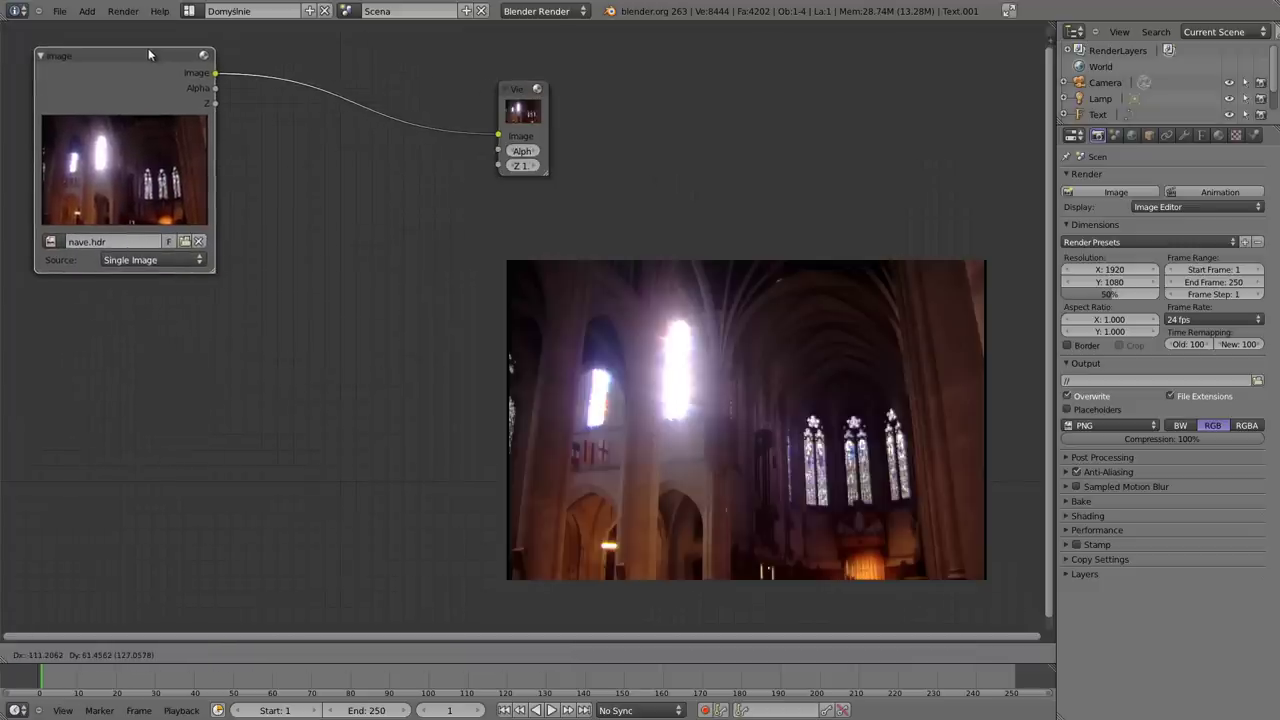
pyautogui.moveTo(544, 178); pyautogui.dragTo(573, 177)
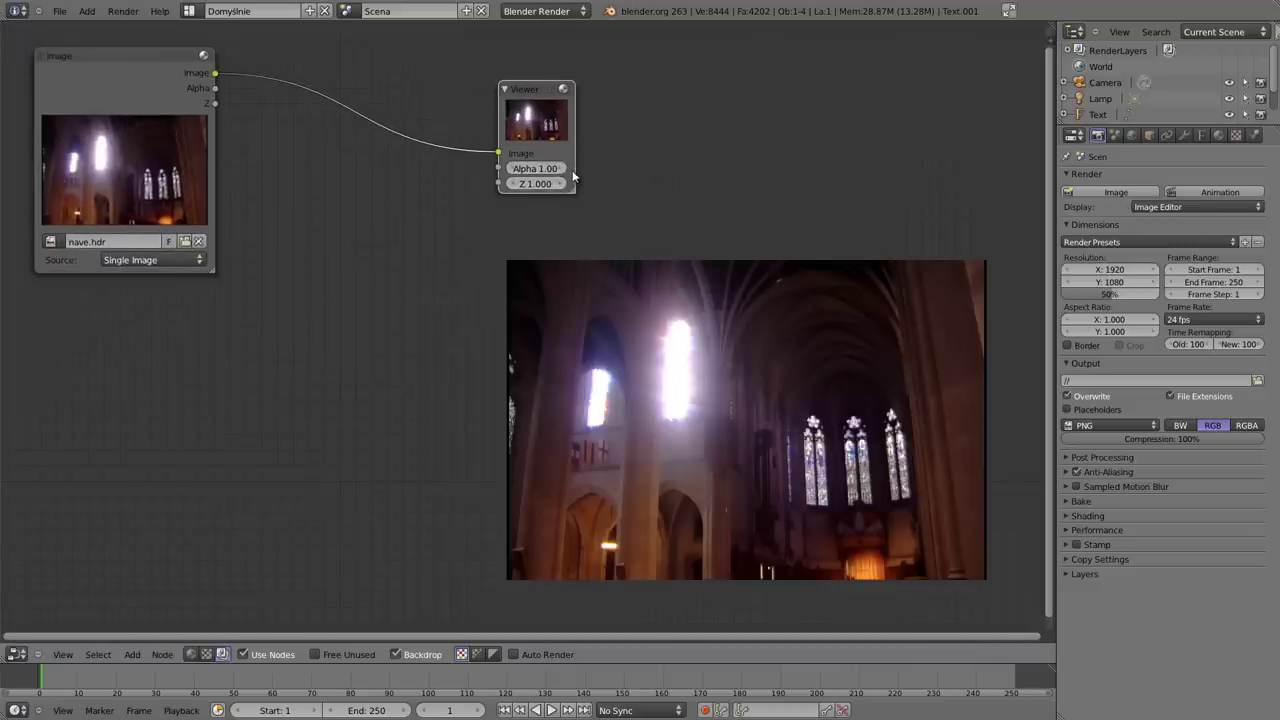
pyautogui.moveTo(537, 91); pyautogui.dragTo(538, 52)
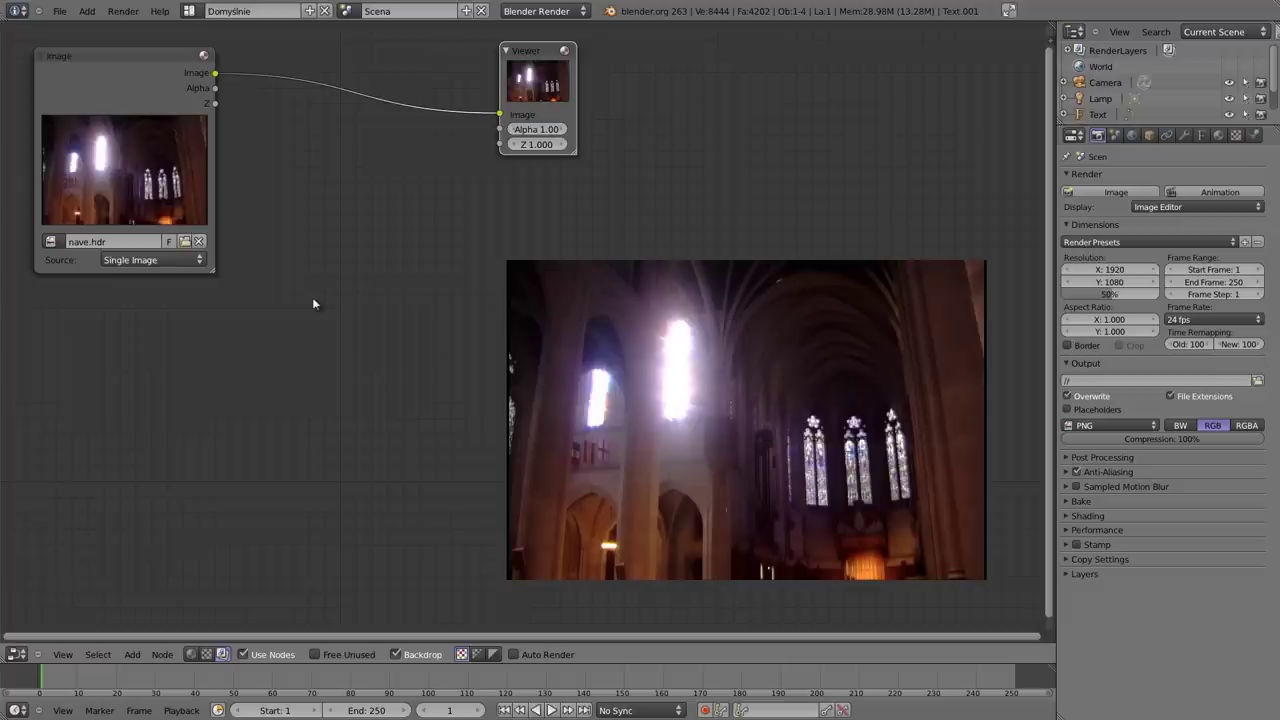
pyautogui.hotkey('shift', 'a')
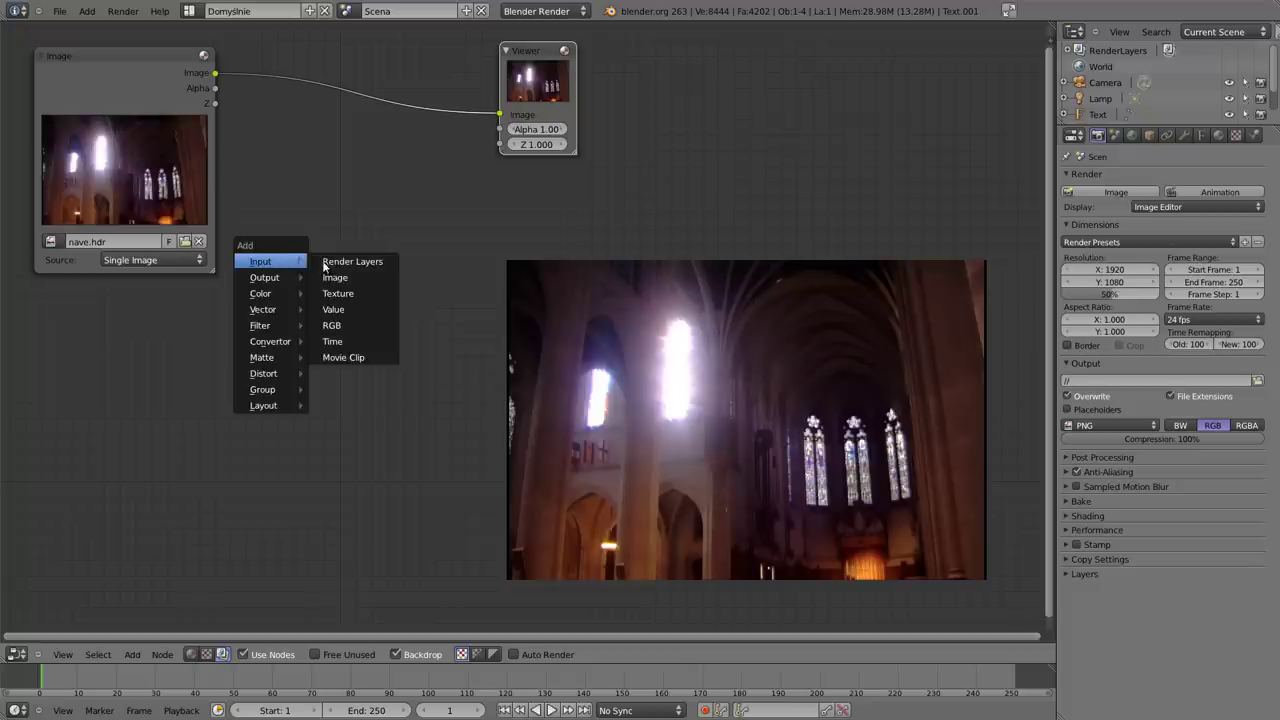
pyautogui.moveTo(260, 293)
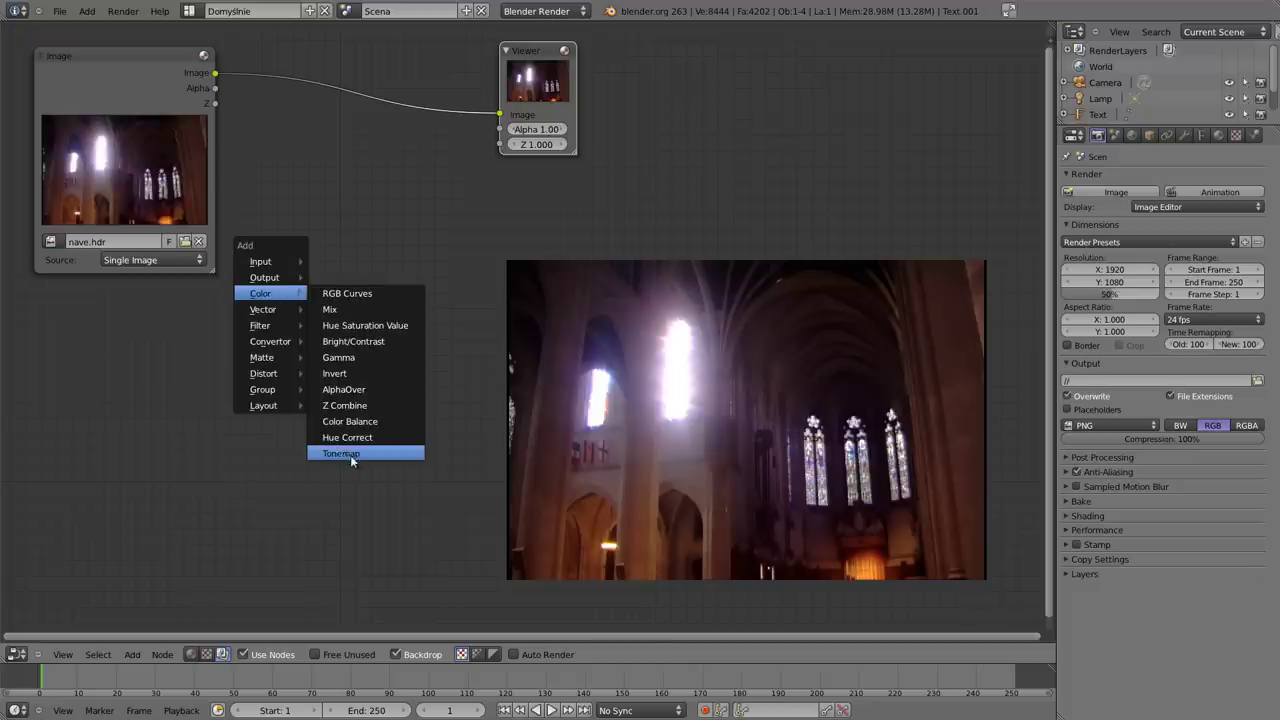
# Step: Add an R/D Photoreceptor Tonemap node, insert it into the Image–Viewer link, then pull it back out
pyautogui.click(350, 455)
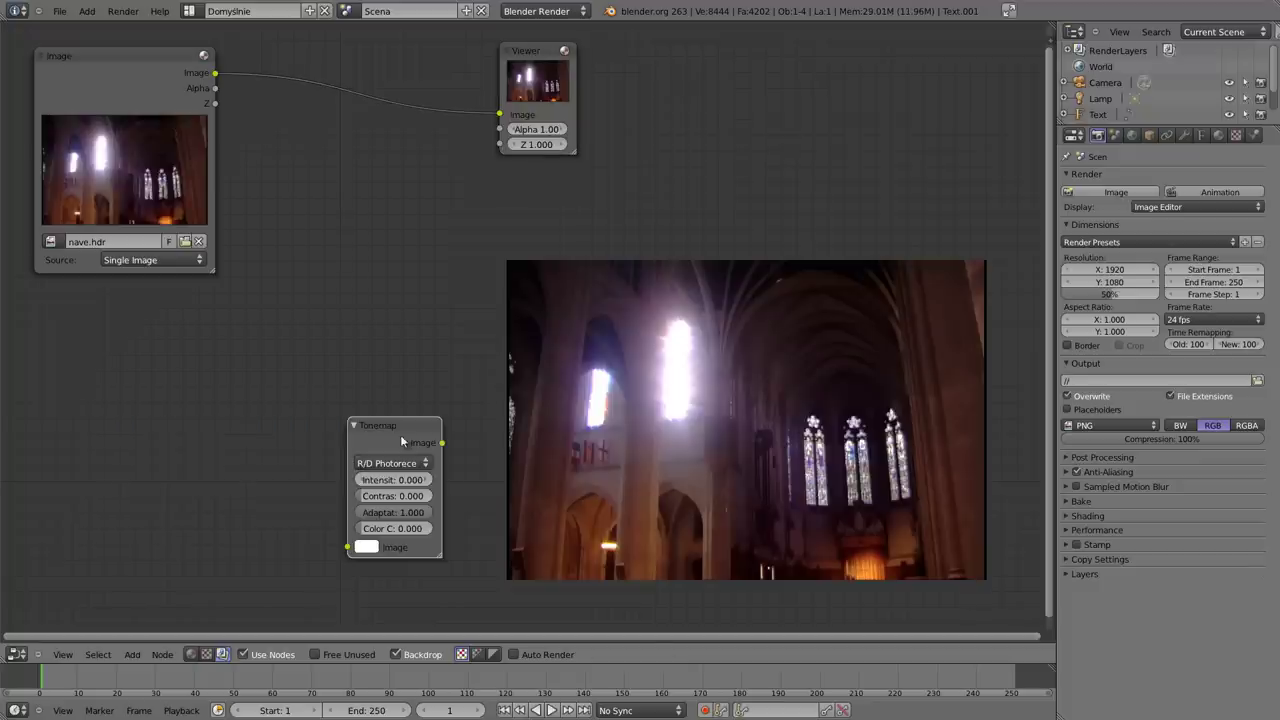
pyautogui.click(356, 132)
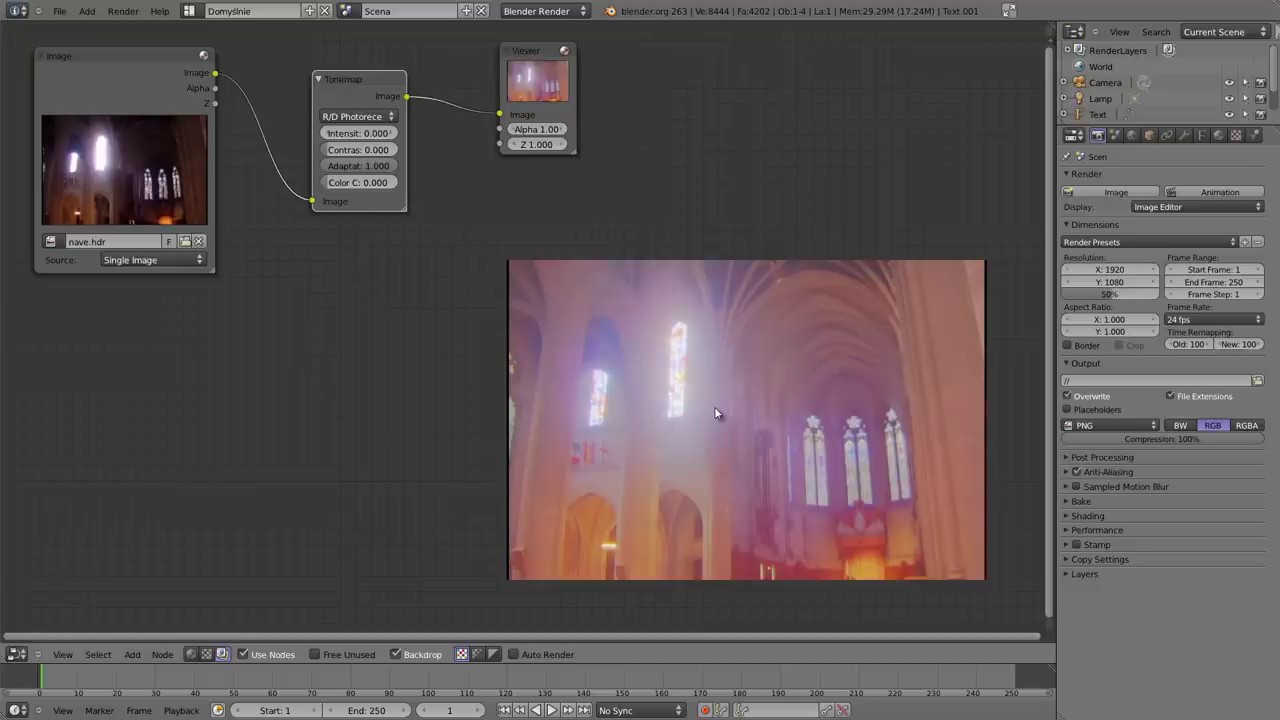
pyautogui.keyDown('alt'); pyautogui.moveTo(345, 79); pyautogui.dragTo(340, 179); pyautogui.keyUp('alt')
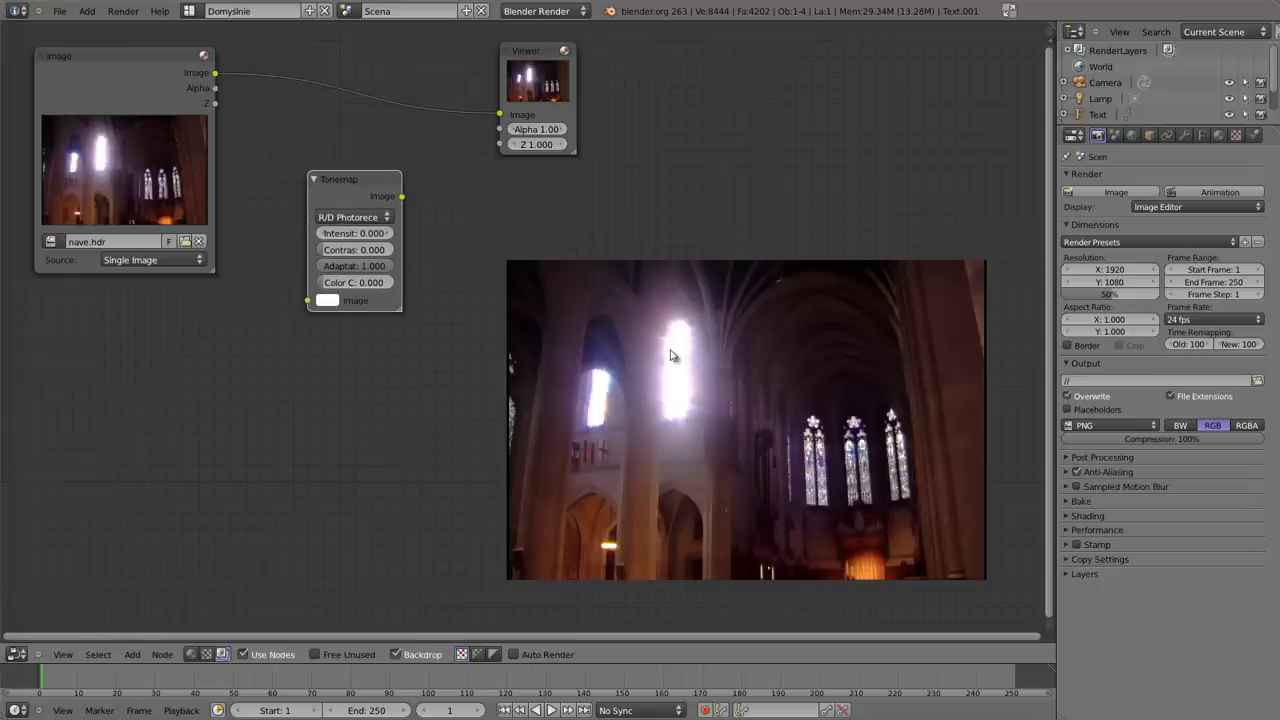
pyautogui.hotkey('alt', 'v')
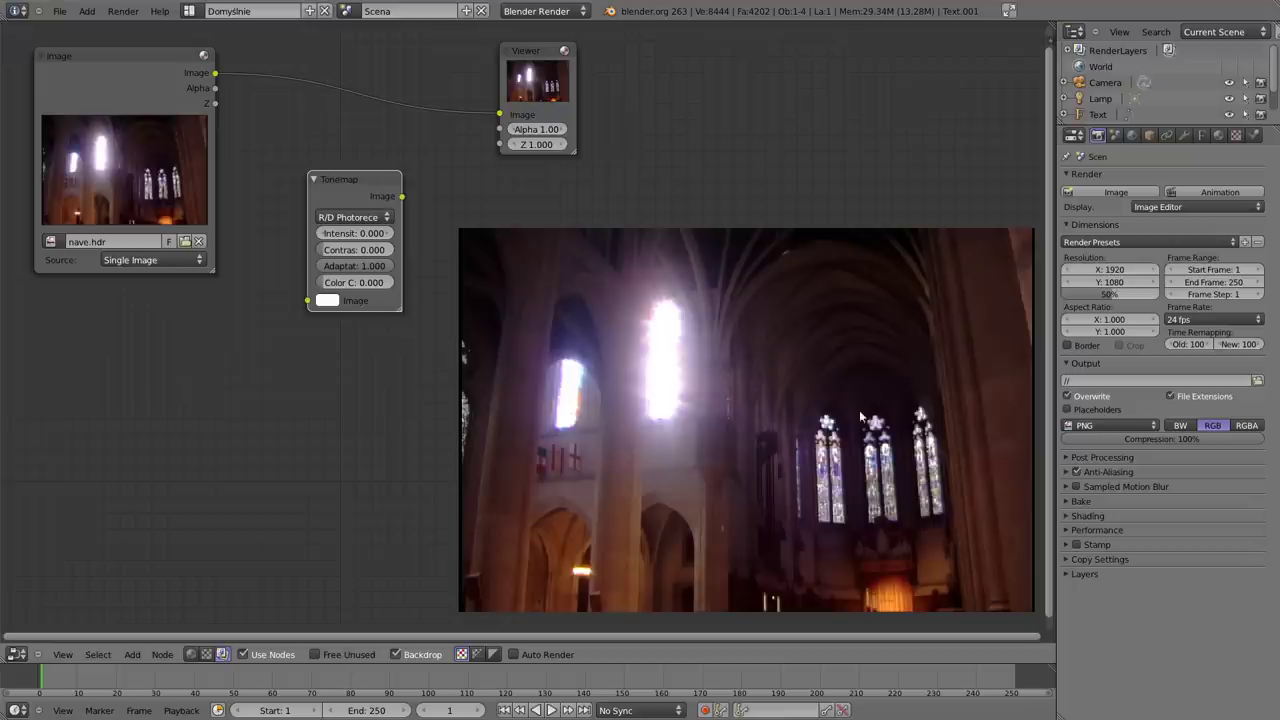
# Step: Enlarge the backdrop and insert the Tonemap node between the Image and Viewer nodes
pyautogui.hotkey('alt', 'v')
pyautogui.moveTo(817, 514)
pyautogui.keyDown('alt'); pyautogui.mouseDown(button='middle')
pyautogui.moveTo(775, 439)
pyautogui.moveTo(784, 501)
pyautogui.mouseUp(button='middle'); pyautogui.keyUp('alt')
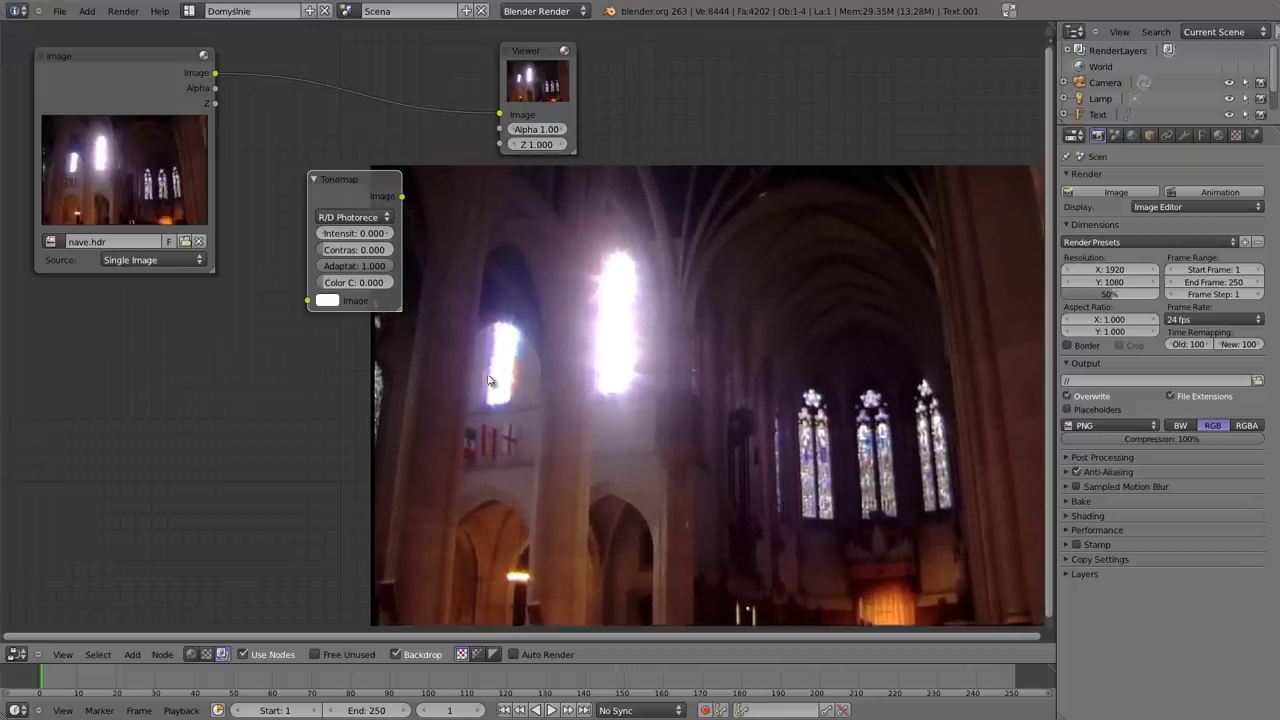
pyautogui.moveTo(341, 178)
pyautogui.mouseDown()
pyautogui.moveTo(336, 78)
pyautogui.moveTo(308, 58)
pyautogui.mouseUp()
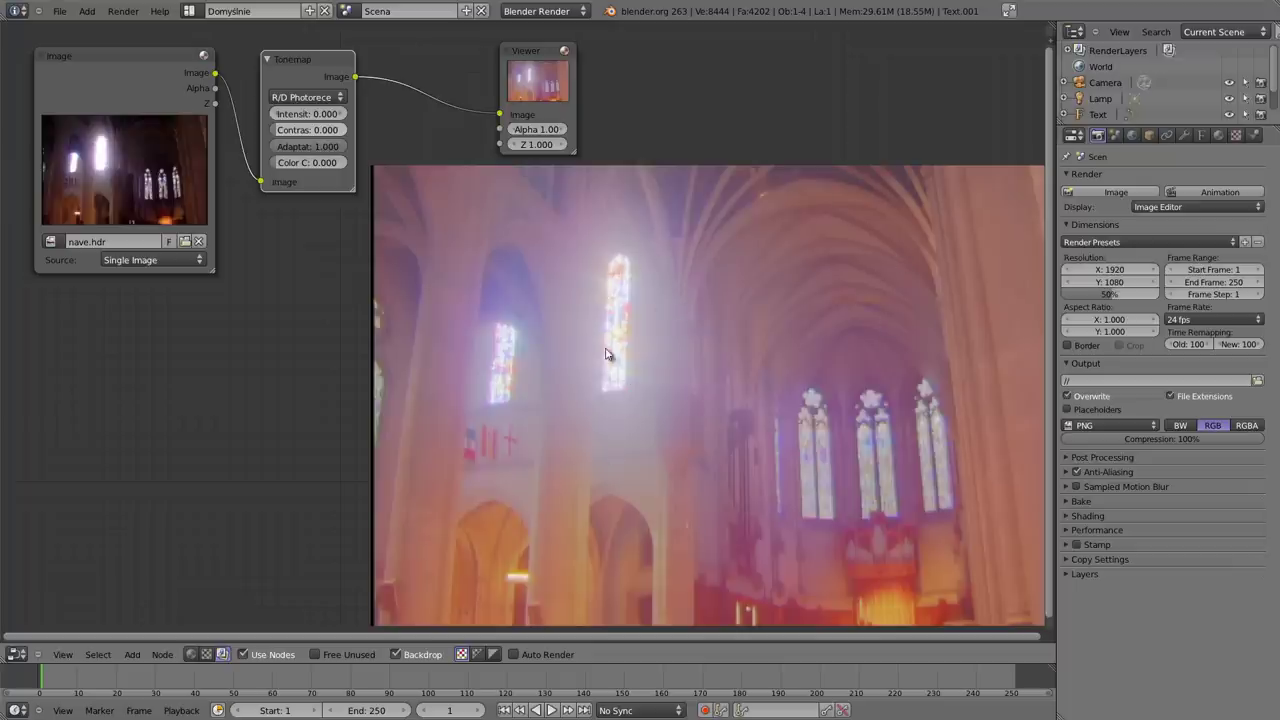
pyautogui.scroll(2, 297, 86)
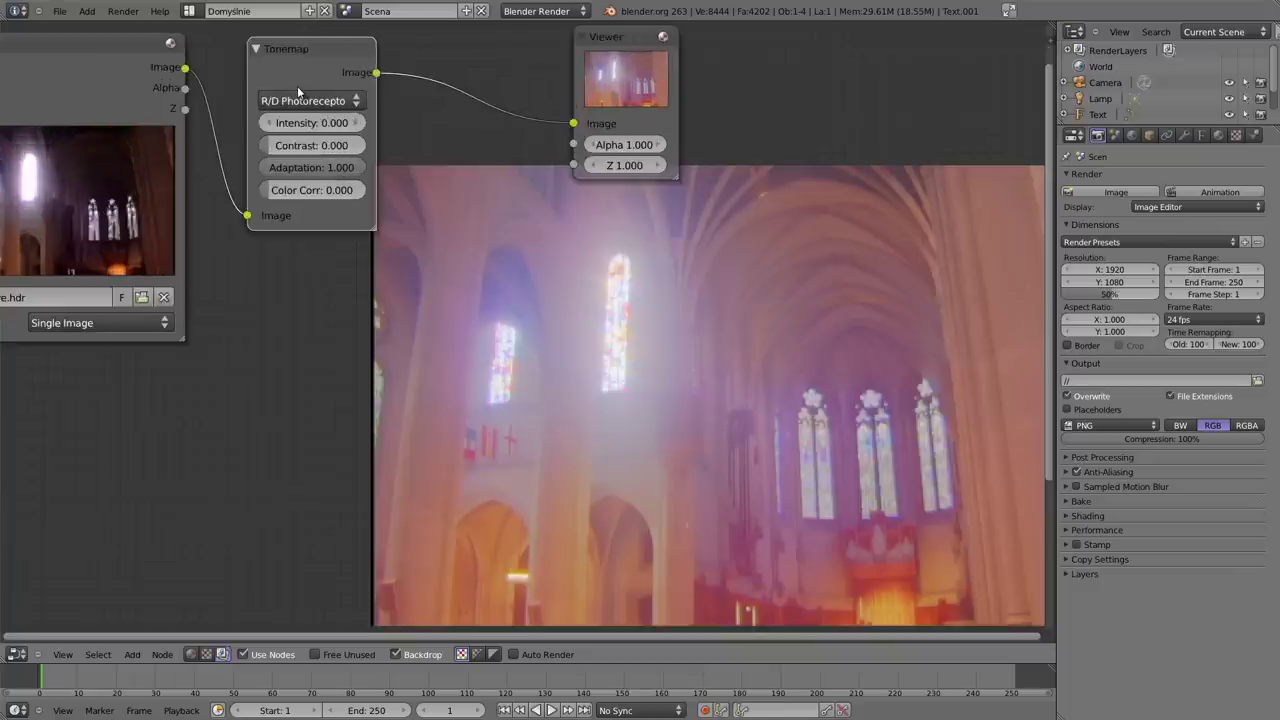
pyautogui.scroll(2, 297, 86)
pyautogui.scroll(2, 316, 128)
pyautogui.scroll(1, 560, 140)
pyautogui.scroll(1, 534, 190)
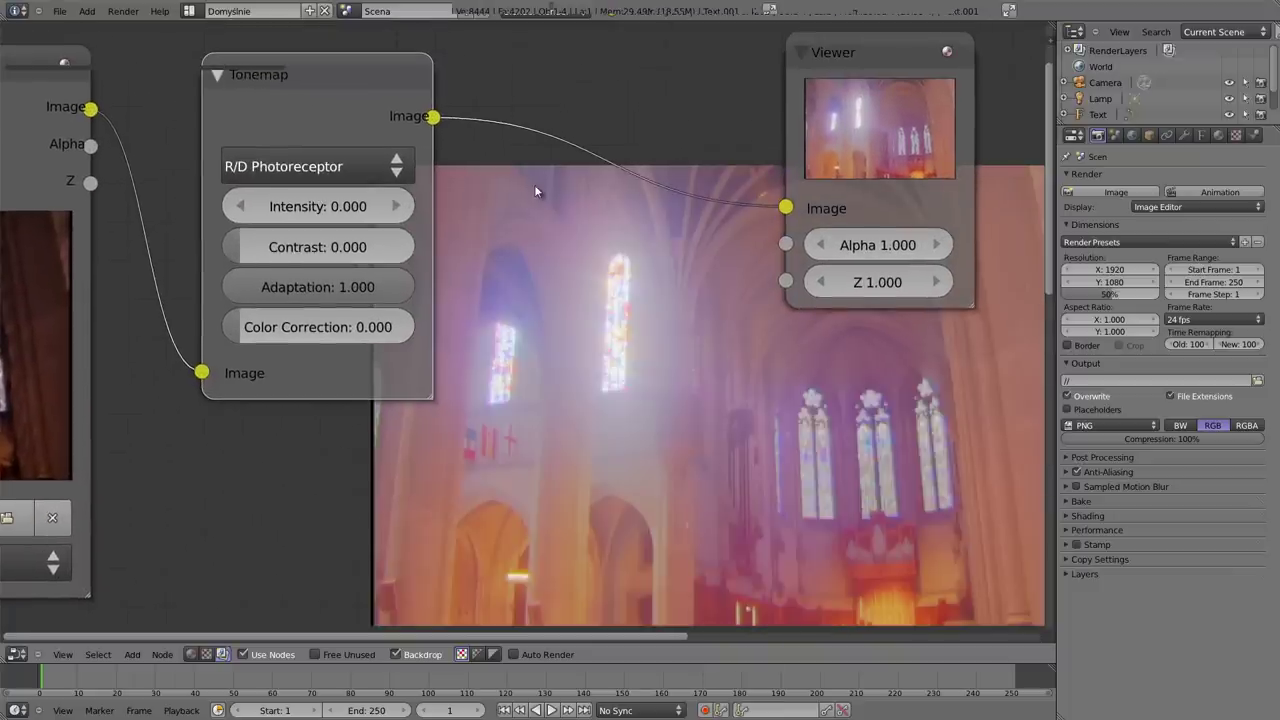
pyautogui.hotkey('ctrl', 'Up')
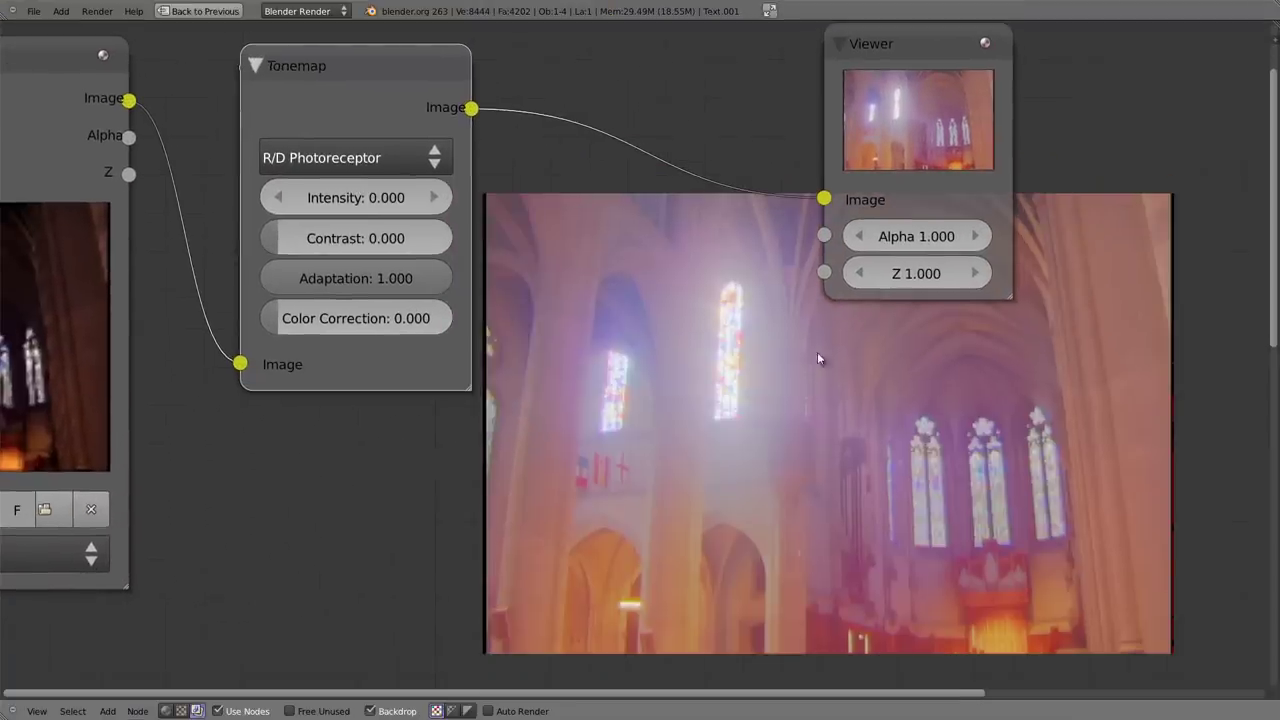
# Step: Move the Viewer right and adjust Tonemap Intensity, finally dragging it down to -4.600
pyautogui.moveTo(915, 40); pyautogui.dragTo(1137, 52)
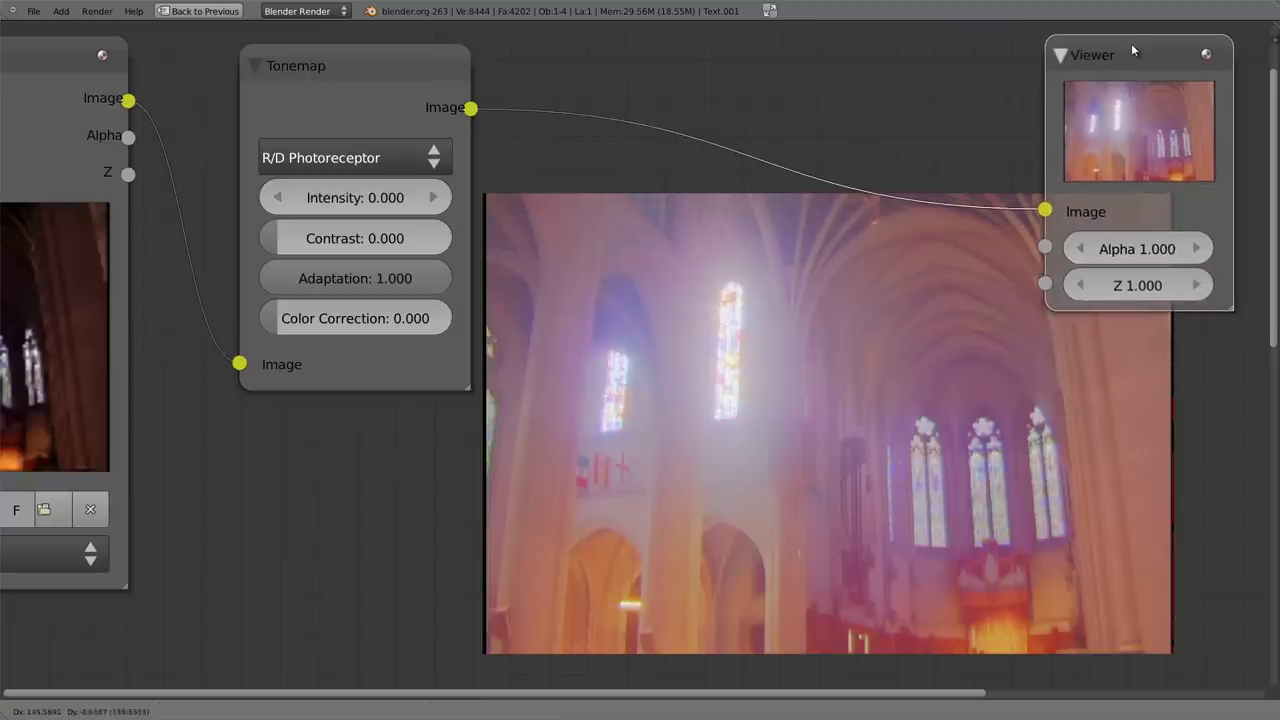
pyautogui.click(435, 200)
pyautogui.click(437, 200)
pyautogui.click(437, 200)
pyautogui.click(437, 200)
pyautogui.click(437, 200)
pyautogui.click(437, 200)
pyautogui.doubleClick(436, 200)
pyautogui.click(436, 200)
pyautogui.doubleClick(436, 200)
pyautogui.click(435, 199)
pyautogui.doubleClick(435, 199)
pyautogui.doubleClick(435, 199)
pyautogui.click(435, 199)
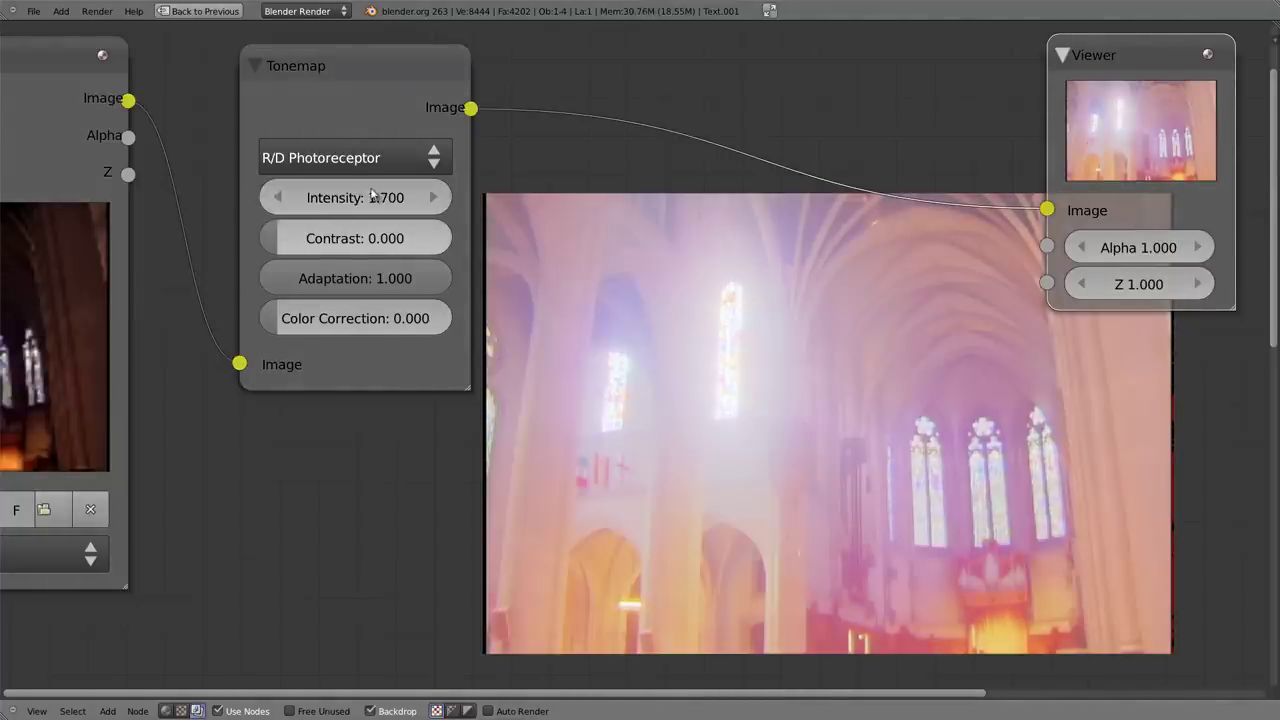
pyautogui.moveTo(371, 199)
pyautogui.mouseDown()
pyautogui.moveTo(377, 280)
pyautogui.moveTo(363, 274)
pyautogui.moveTo(340, 330)
pyautogui.mouseUp()
# Step: Set Tonemap Contrast 0.132, Adaptation 0.397 and Color Correction 1.000
pyautogui.moveTo(359, 266)
pyautogui.mouseDown()
pyautogui.moveTo(338, 307)
pyautogui.moveTo(749, 337)
pyautogui.mouseUp()
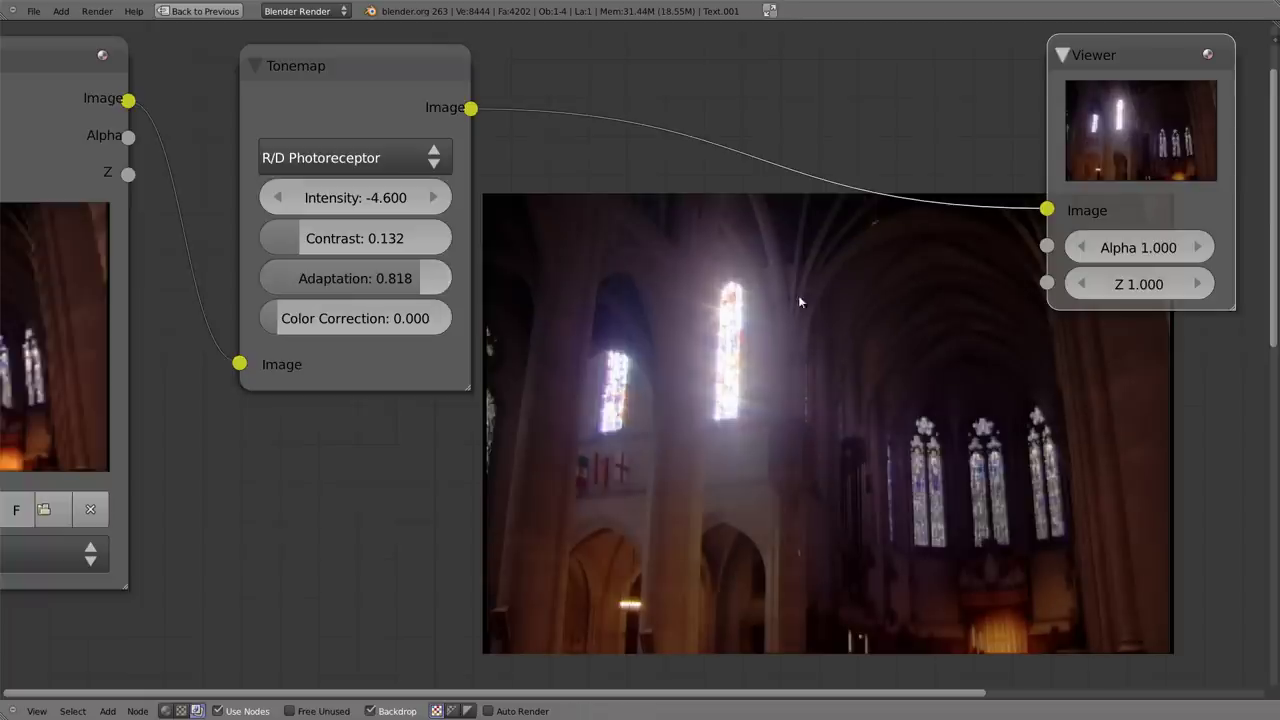
pyautogui.moveTo(395, 280); pyautogui.dragTo(250, 285)
pyautogui.moveTo(362, 330); pyautogui.dragTo(440, 334)
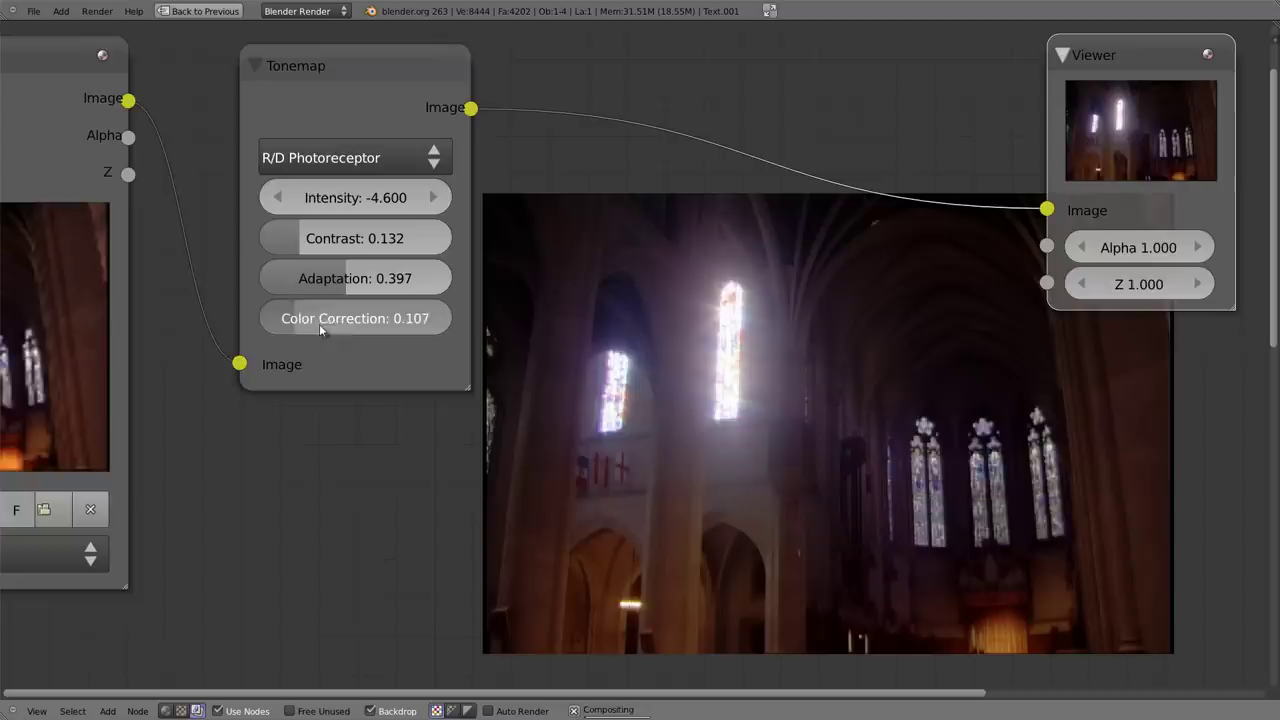
pyautogui.moveTo(362, 336); pyautogui.dragTo(268, 330)
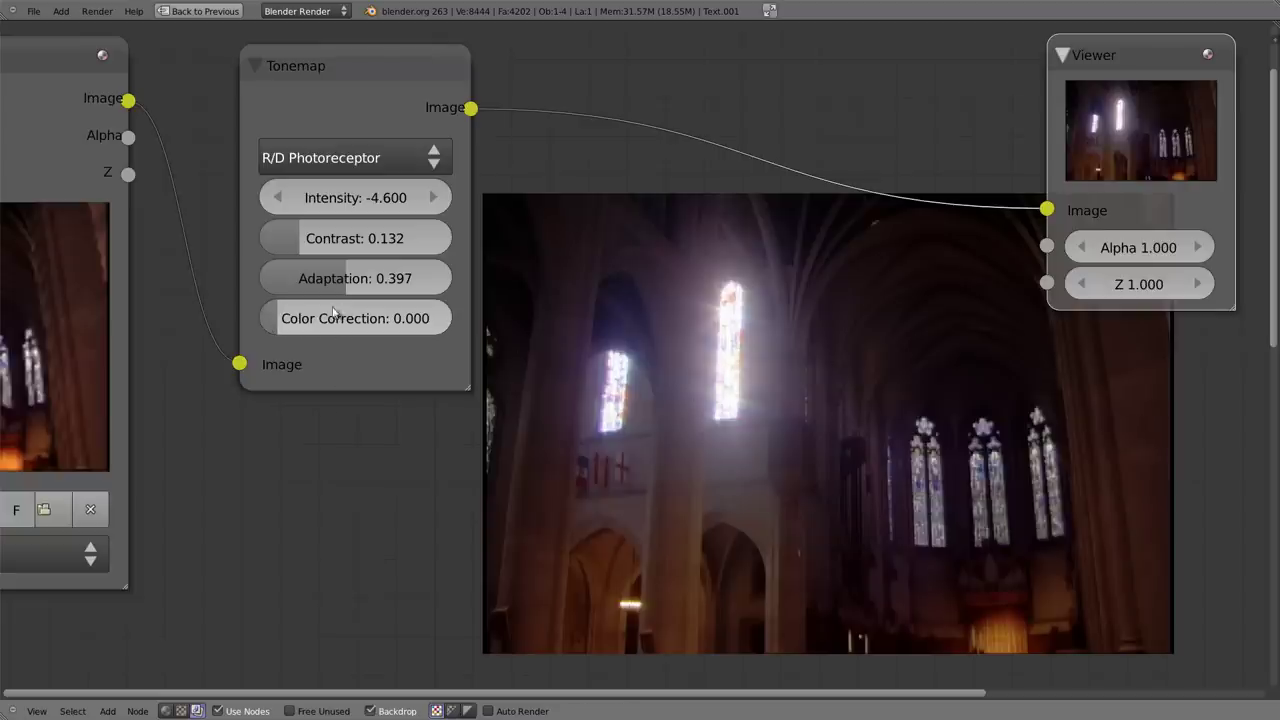
pyautogui.moveTo(300, 322); pyautogui.dragTo(489, 310)
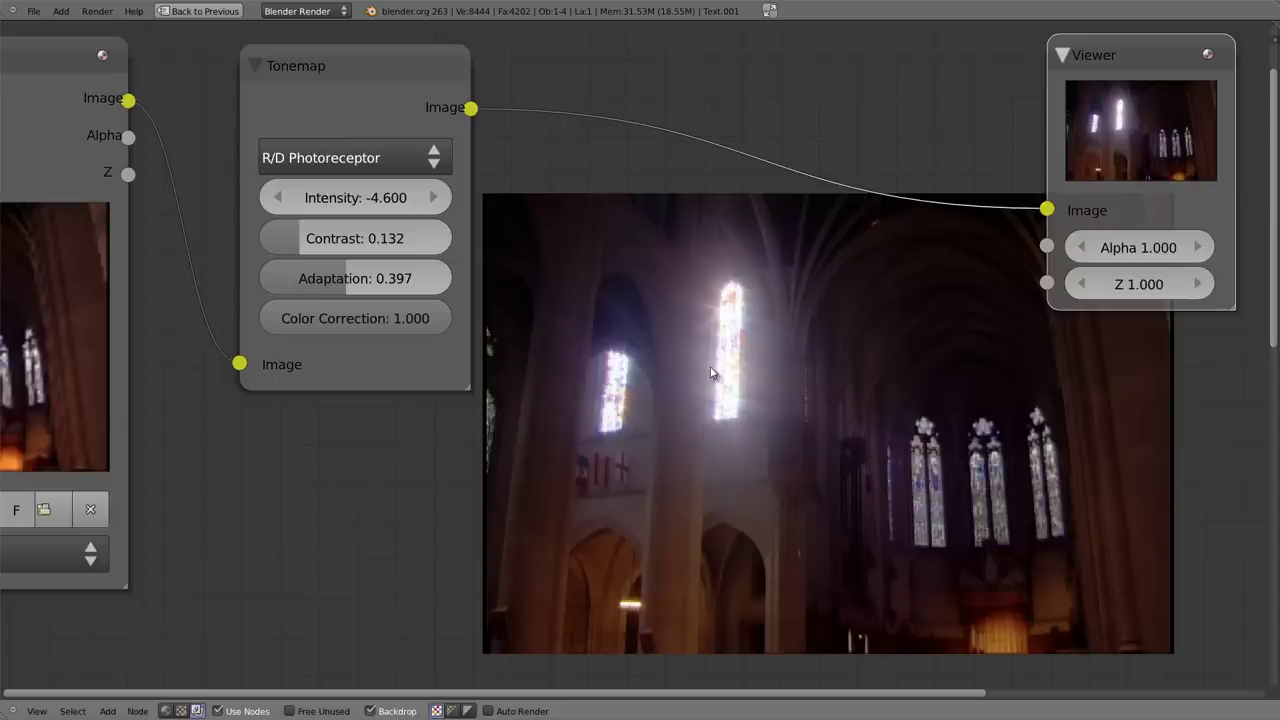
# Step: Enlarge the backdrop, enter Intensity 0, and reset Contrast to zero
pyautogui.hotkey('alt', 'v')
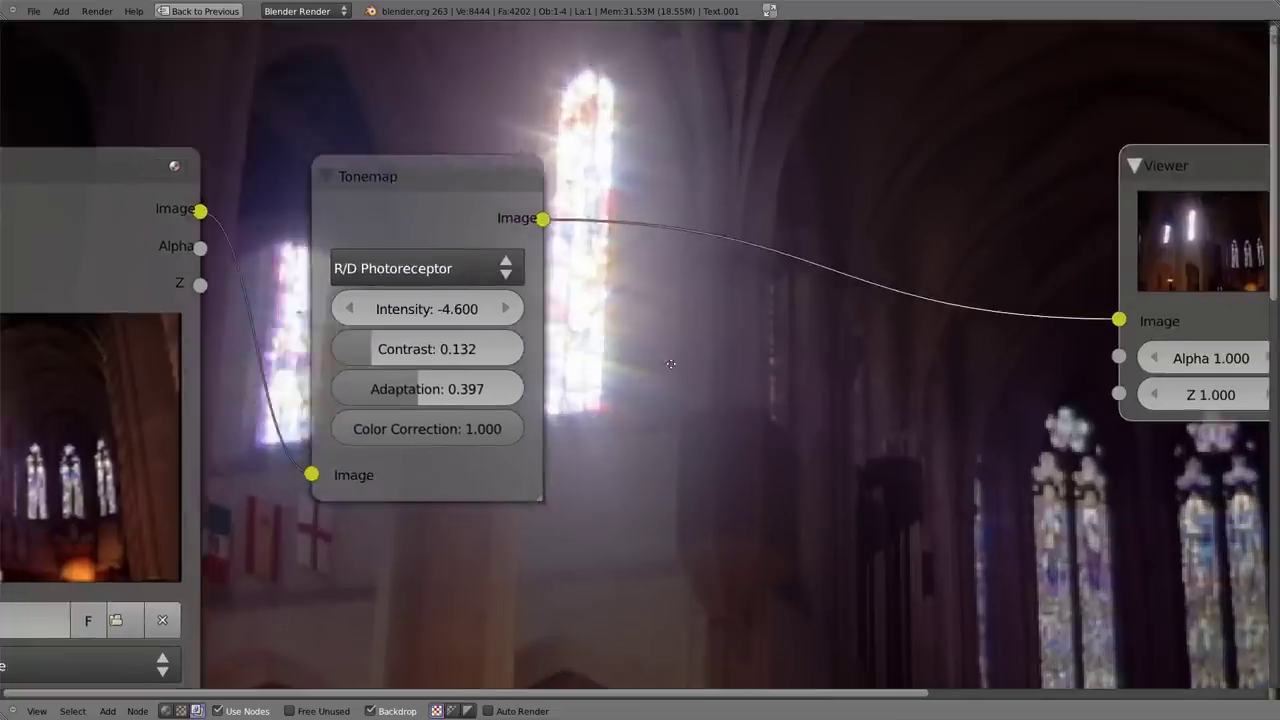
pyautogui.moveTo(572, 238); pyautogui.dragTo(569, 230, button='middle')
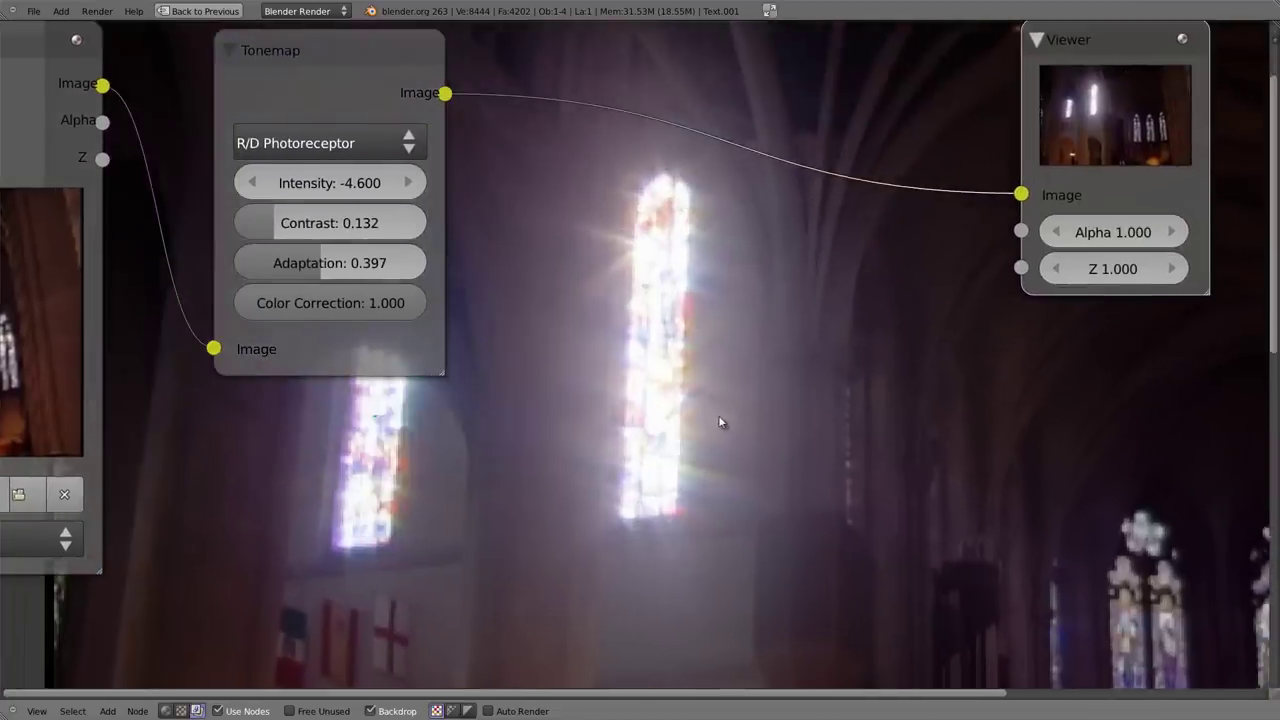
pyautogui.click(325, 190)
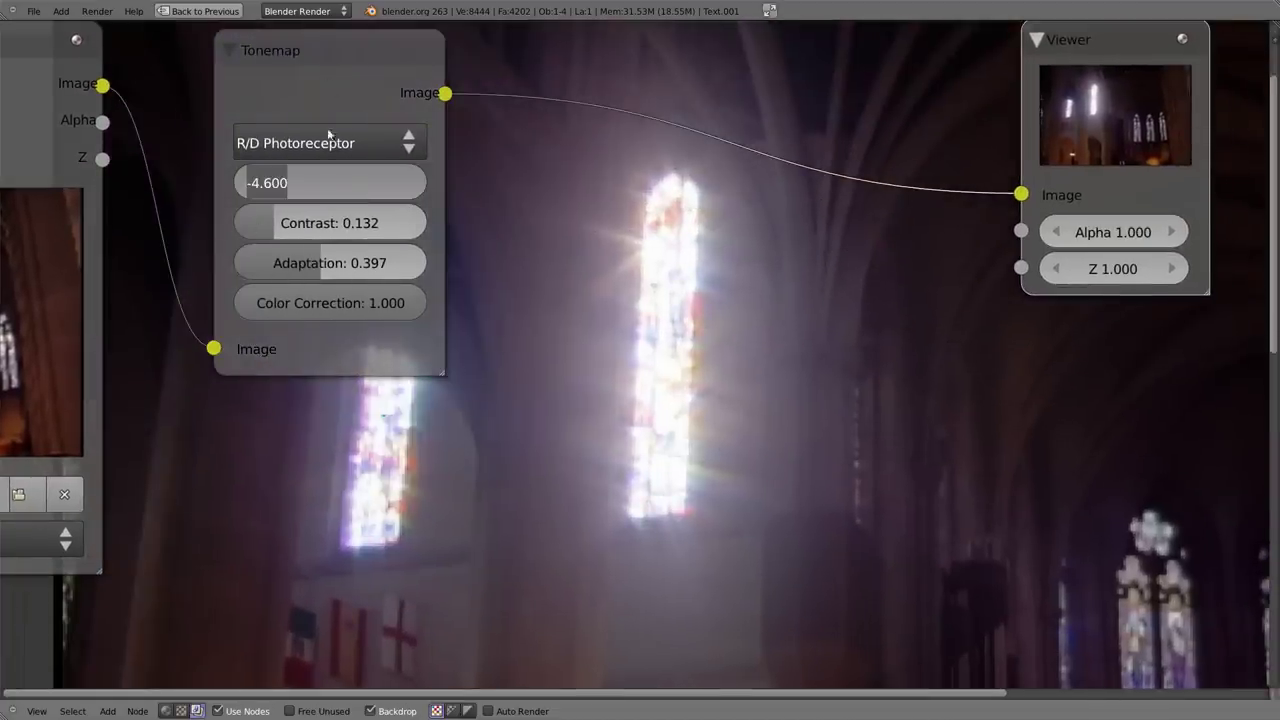
pyautogui.write('1')
pyautogui.press('Return')
pyautogui.click(333, 191)
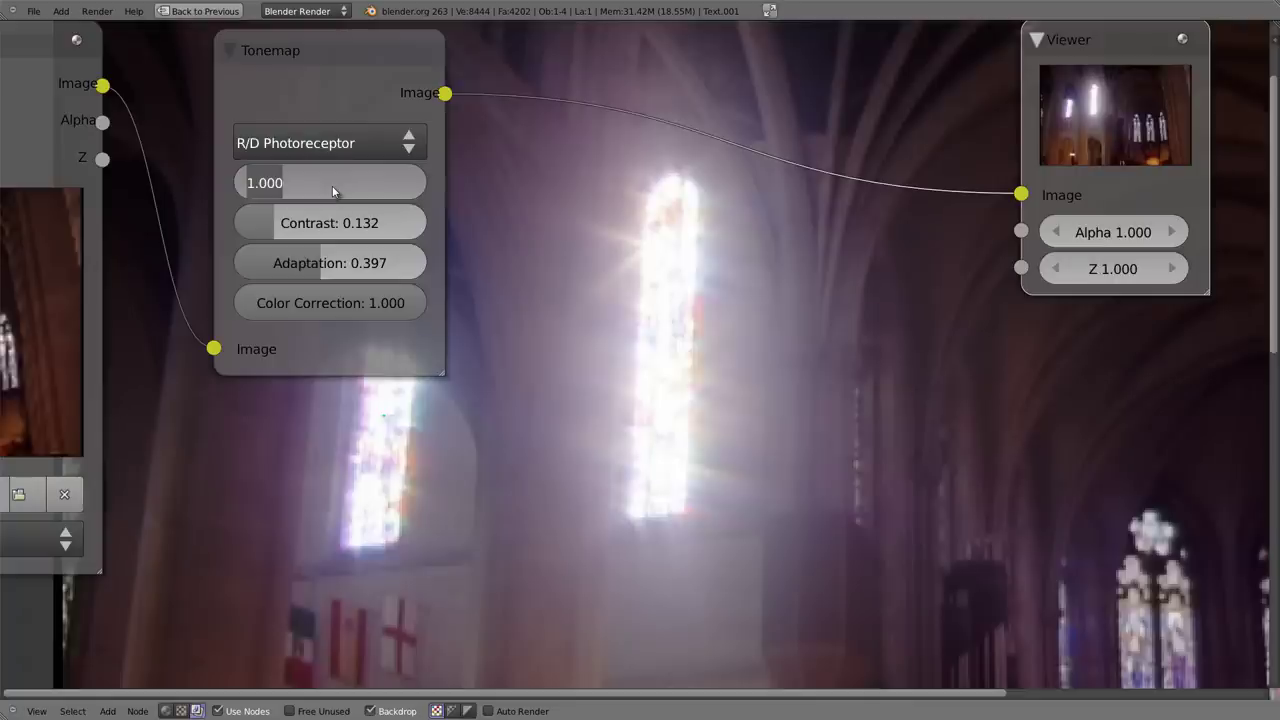
pyautogui.write('0')
pyautogui.press('Return')
pyautogui.press('BackSpace')
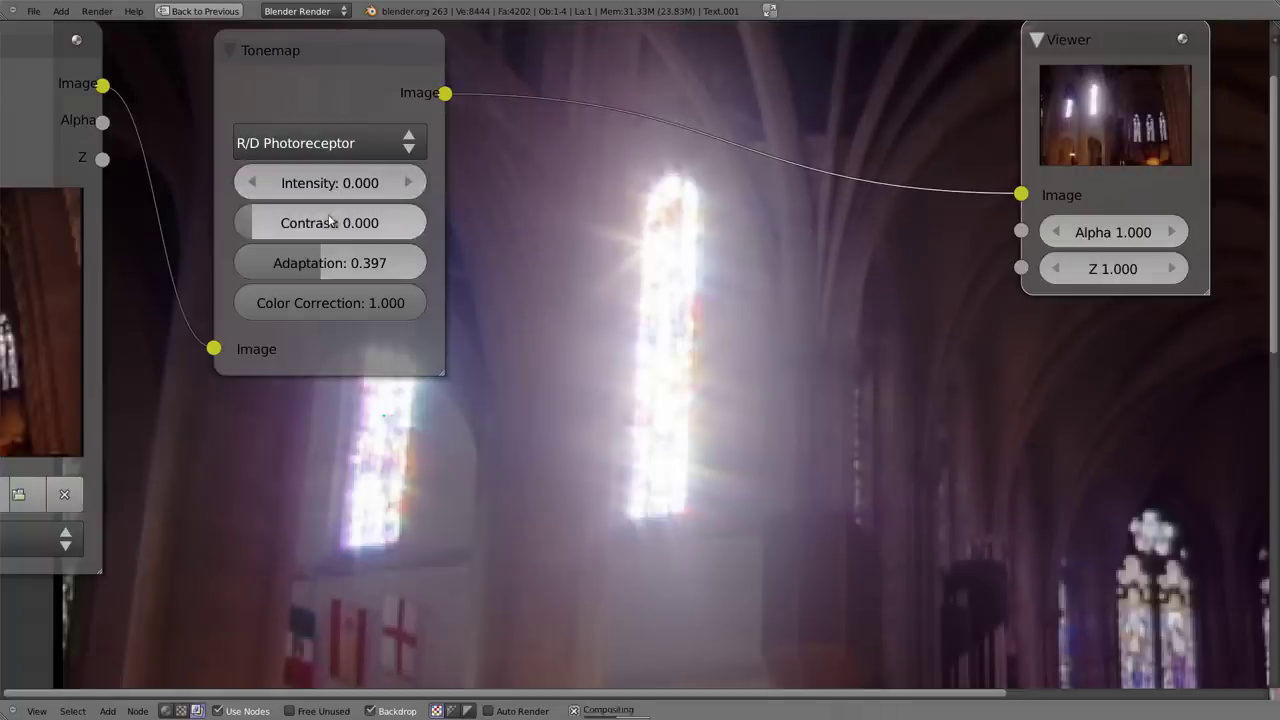
# Step: Drag Adaptation and Color Correction down to 0.000
pyautogui.moveTo(320, 272); pyautogui.dragTo(493, 288)
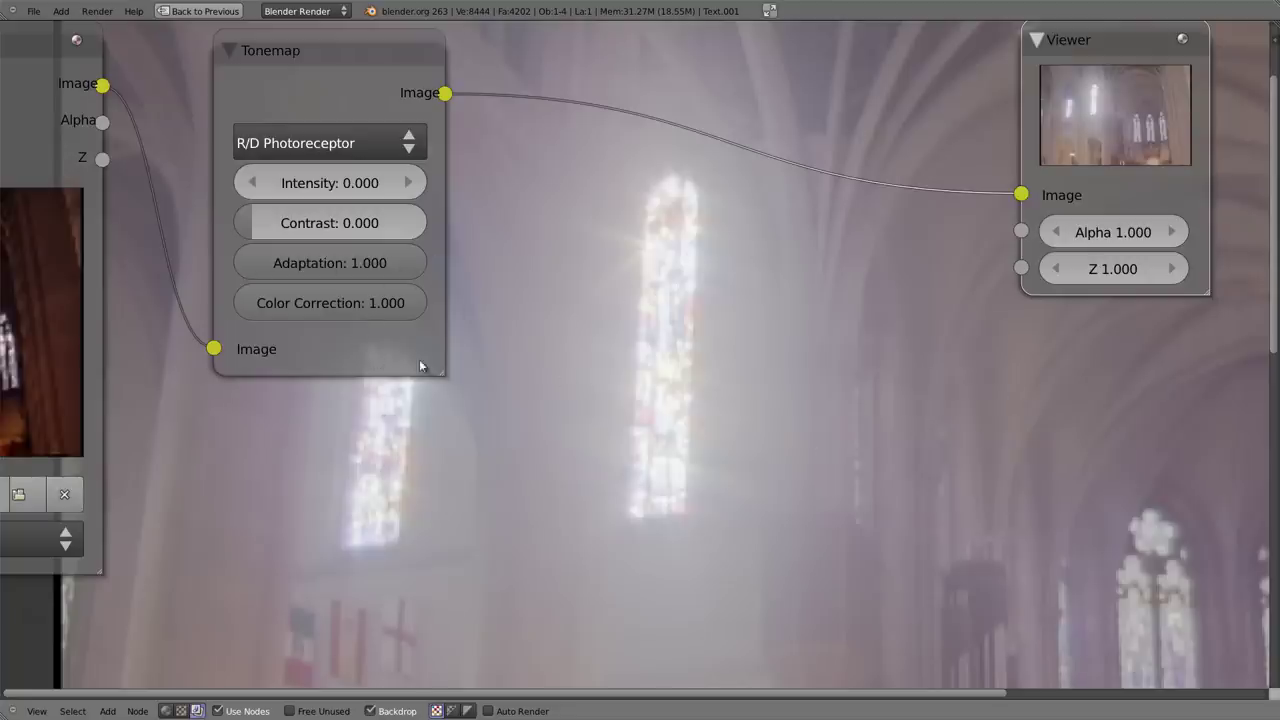
pyautogui.moveTo(412, 283); pyautogui.dragTo(145, 279)
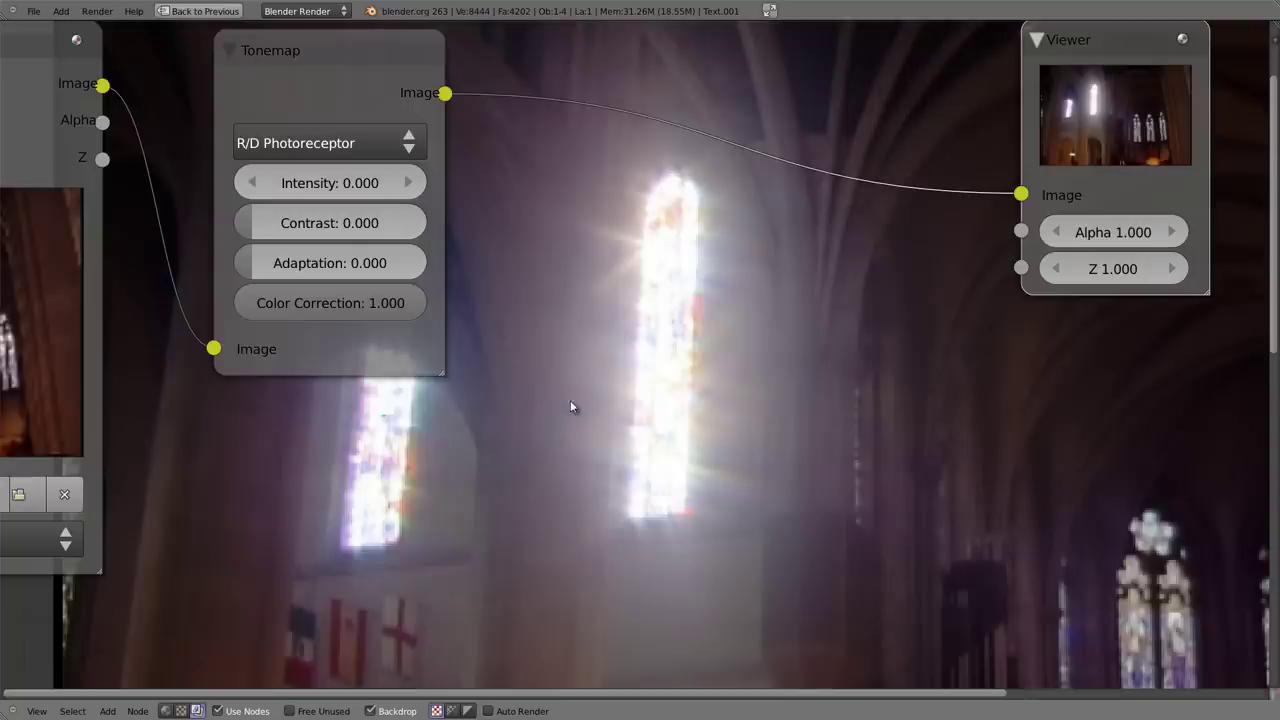
pyautogui.moveTo(329, 302); pyautogui.dragTo(199, 396)
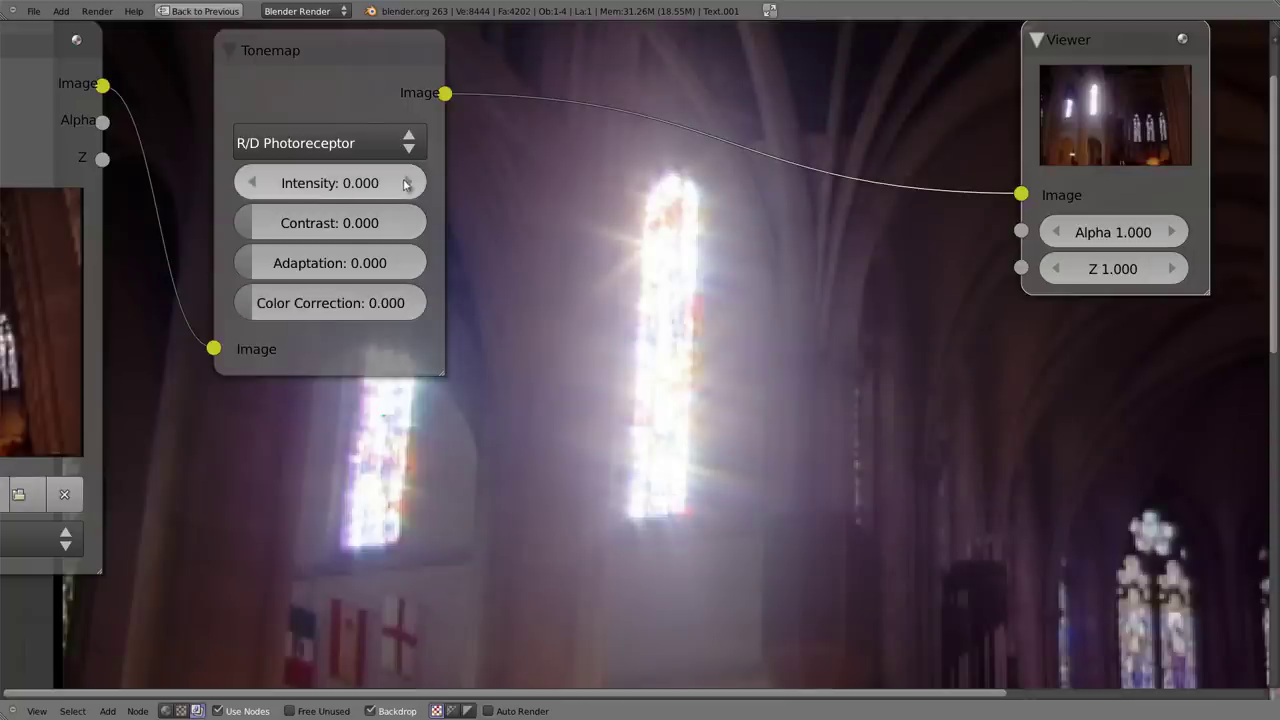
# Step: Switch the Tonemap type to Rh Simple and experiment with the Key value
pyautogui.click(309, 143)
pyautogui.click(312, 63)
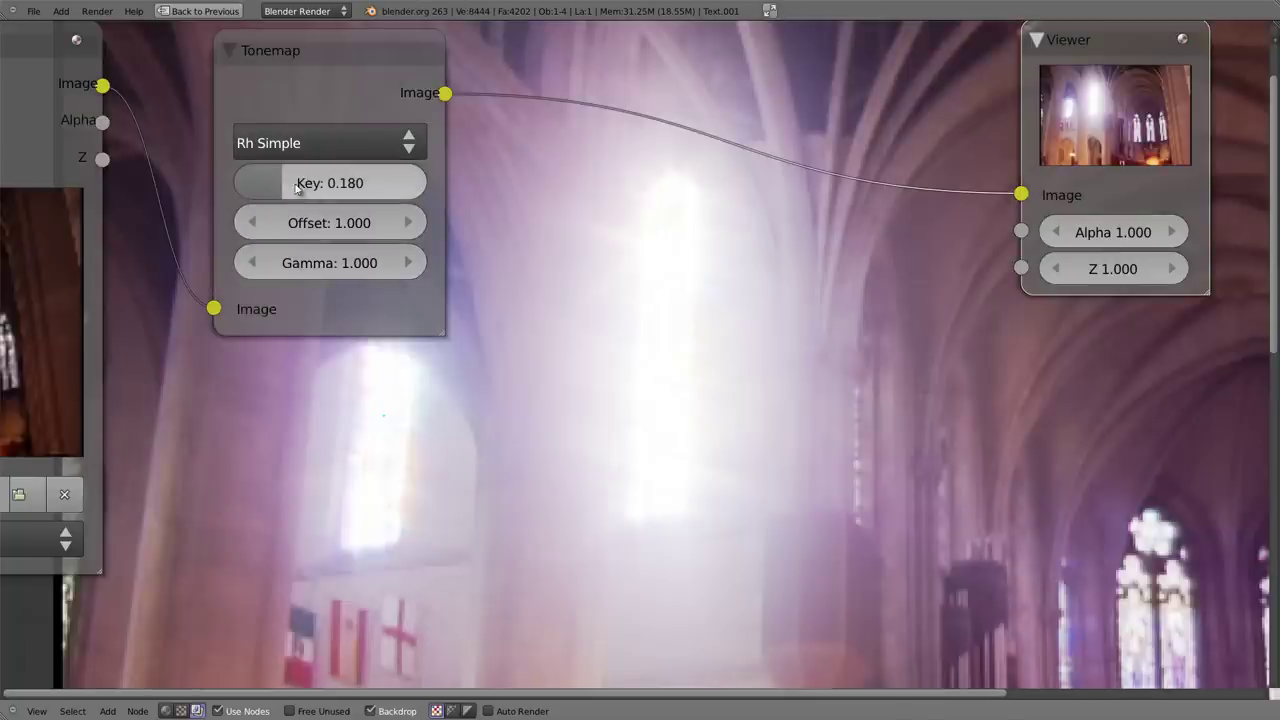
pyautogui.moveTo(288, 183); pyautogui.dragTo(347, 193)
pyautogui.moveTo(296, 190)
pyautogui.mouseDown()
pyautogui.moveTo(255, 191)
pyautogui.moveTo(299, 232)
pyautogui.mouseUp()
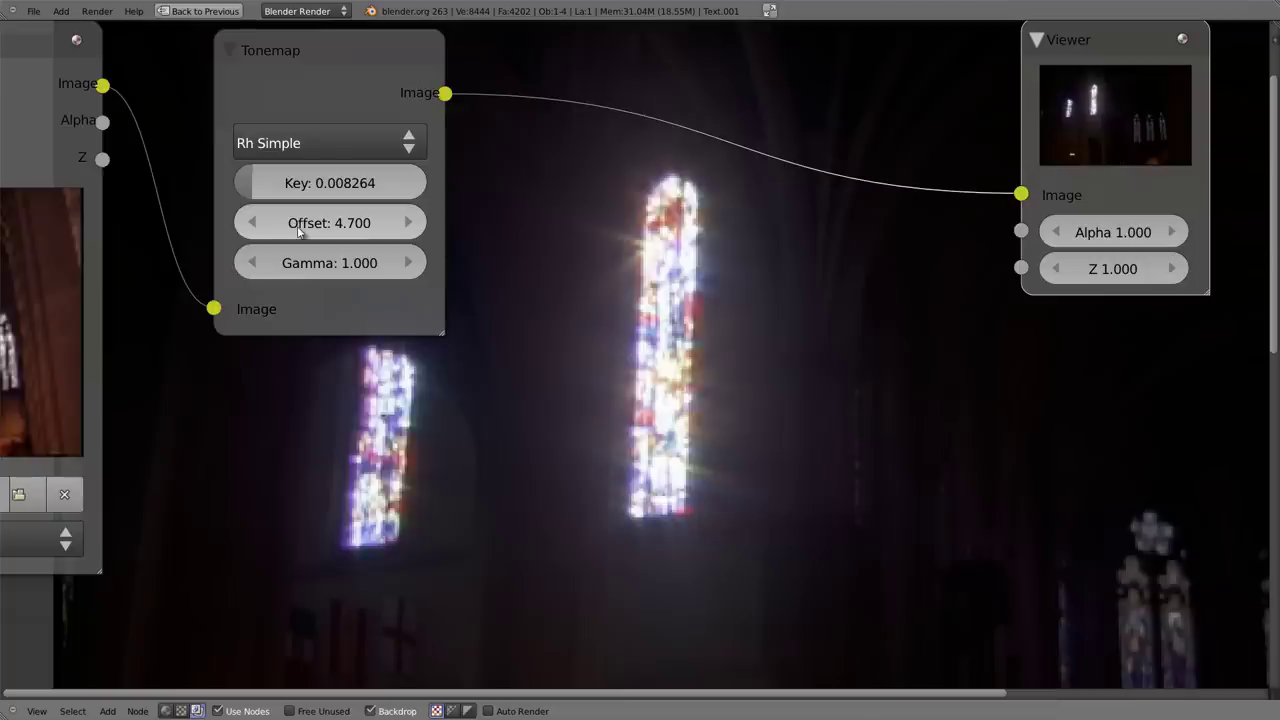
pyautogui.moveTo(288, 185); pyautogui.dragTo(297, 188)
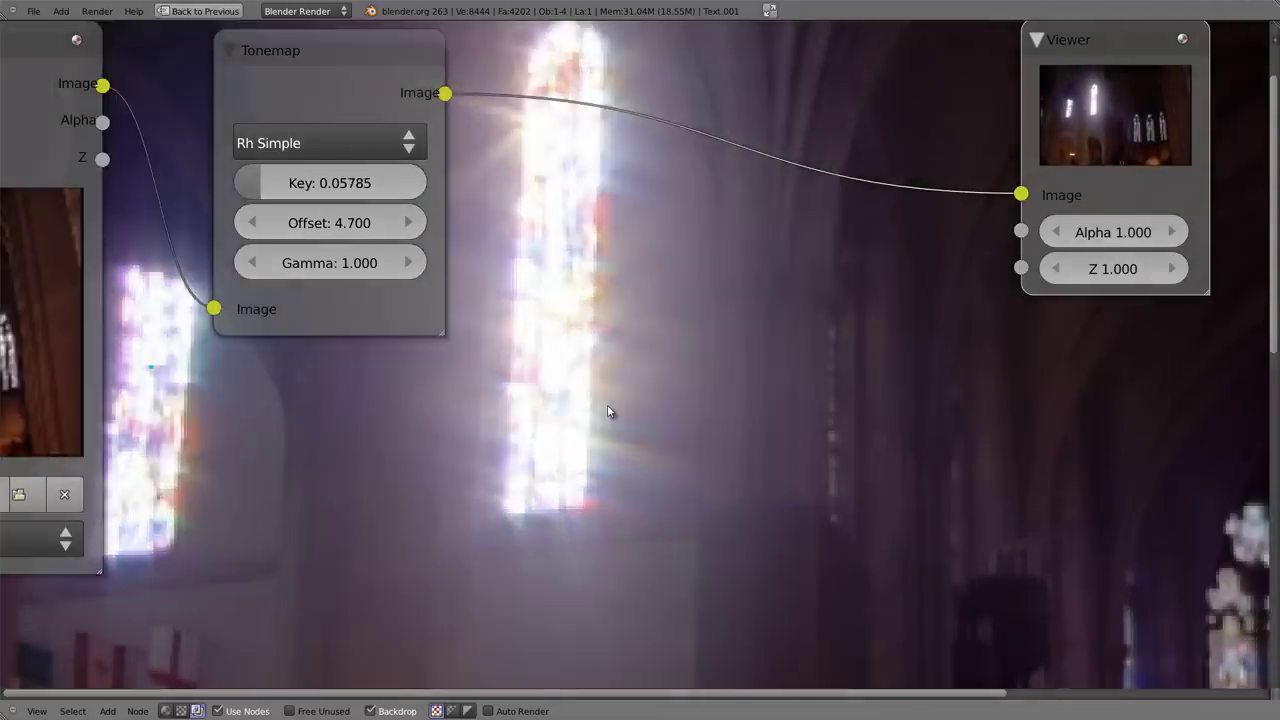
# Step: Reposition the backdrop and tune Key 0.273, Offset 10.000 and Gamma 1.401
pyautogui.press('v')
pyautogui.moveTo(751, 443)
pyautogui.mouseDown(button='middle')
pyautogui.moveTo(697, 418)
pyautogui.moveTo(759, 511)
pyautogui.mouseUp(button='middle')
pyautogui.moveTo(838, 593)
pyautogui.keyDown('alt'); pyautogui.mouseDown(button='middle')
pyautogui.moveTo(628, 383)
pyautogui.moveTo(640, 448)
pyautogui.mouseUp(button='middle'); pyautogui.keyUp('alt')
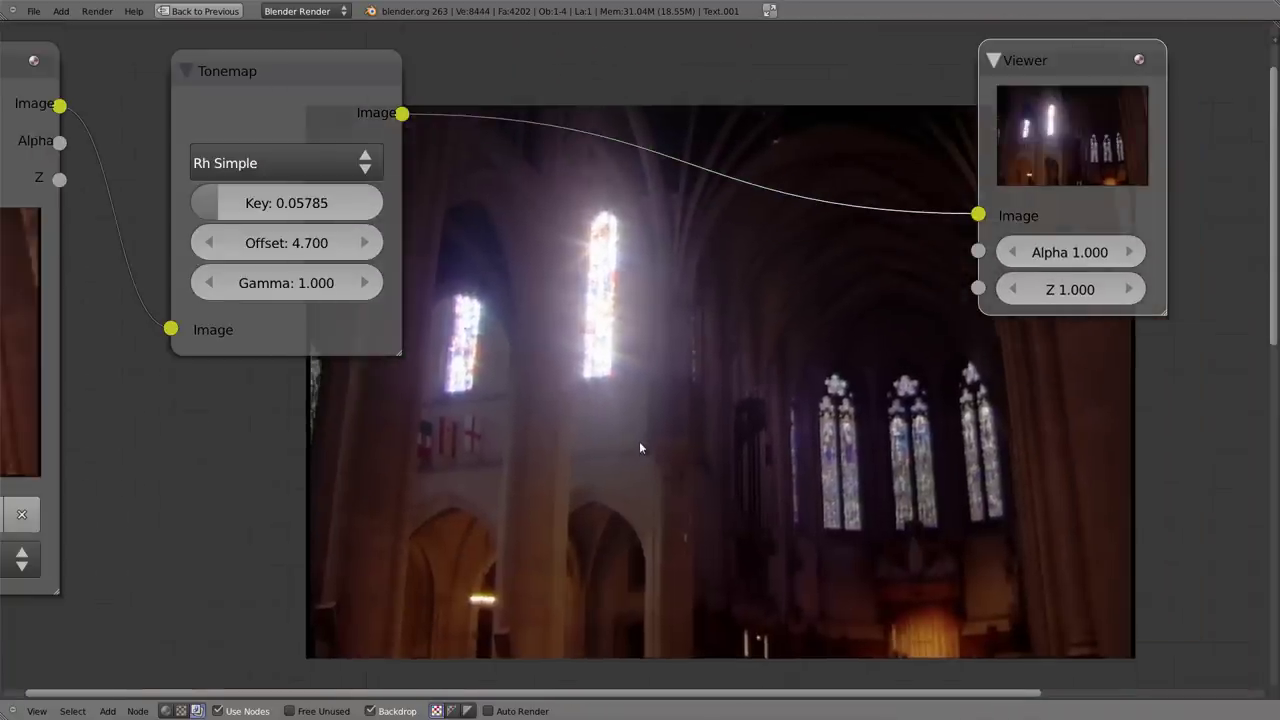
pyautogui.moveTo(283, 296)
pyautogui.mouseDown()
pyautogui.moveTo(400, 283)
pyautogui.moveTo(286, 283)
pyautogui.moveTo(300, 250)
pyautogui.moveTo(330, 250)
pyautogui.moveTo(320, 256)
pyautogui.mouseUp()
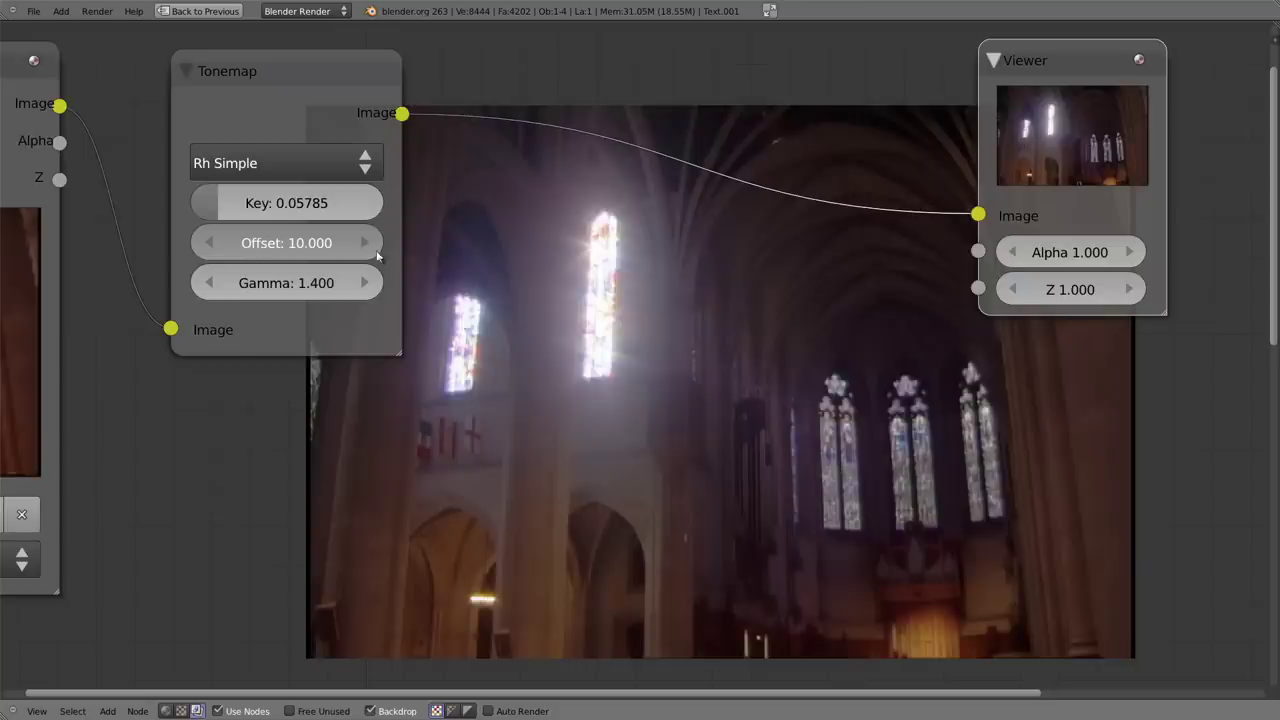
pyautogui.moveTo(276, 203); pyautogui.dragTo(305, 208)
pyautogui.moveTo(315, 290)
pyautogui.mouseDown()
pyautogui.moveTo(260, 290)
pyautogui.moveTo(330, 290)
pyautogui.mouseUp()
pyautogui.moveTo(300, 208)
pyautogui.mouseDown()
pyautogui.moveTo(338, 214)
pyautogui.moveTo(240, 214)
pyautogui.moveTo(258, 310)
pyautogui.moveTo(271, 296)
pyautogui.mouseUp()
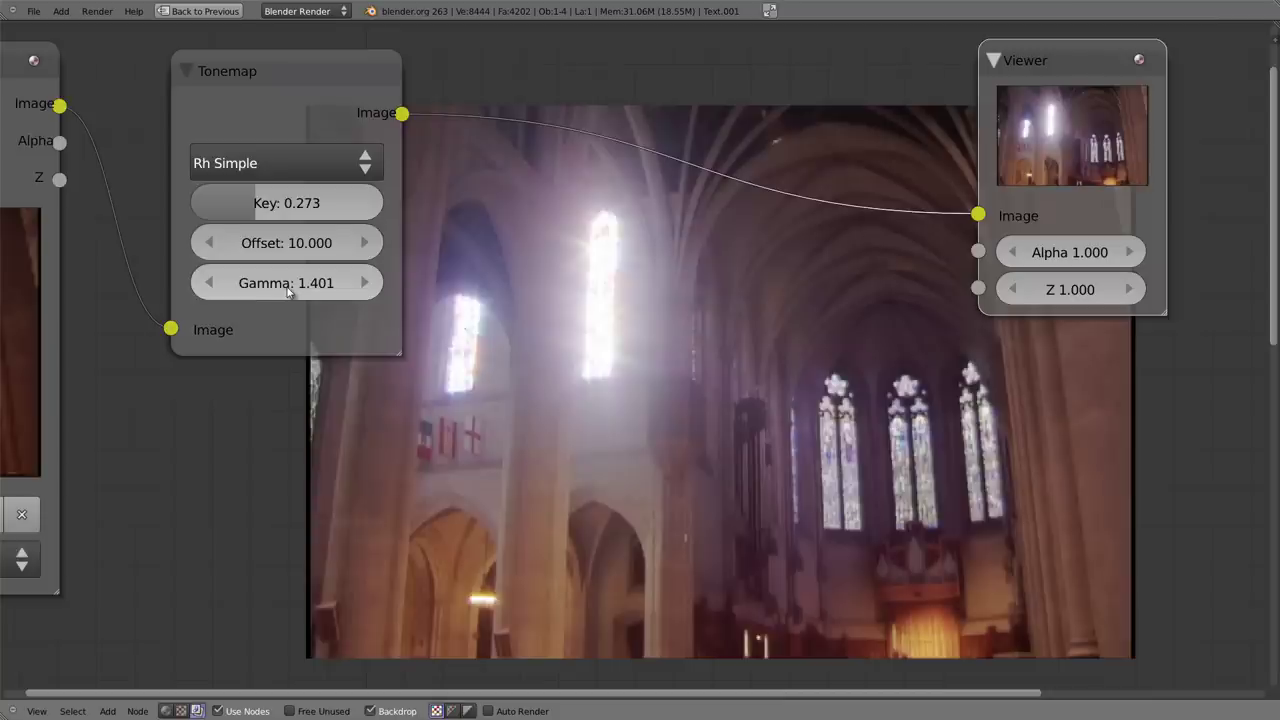
pyautogui.moveTo(287, 76); pyautogui.dragTo(323, 74)
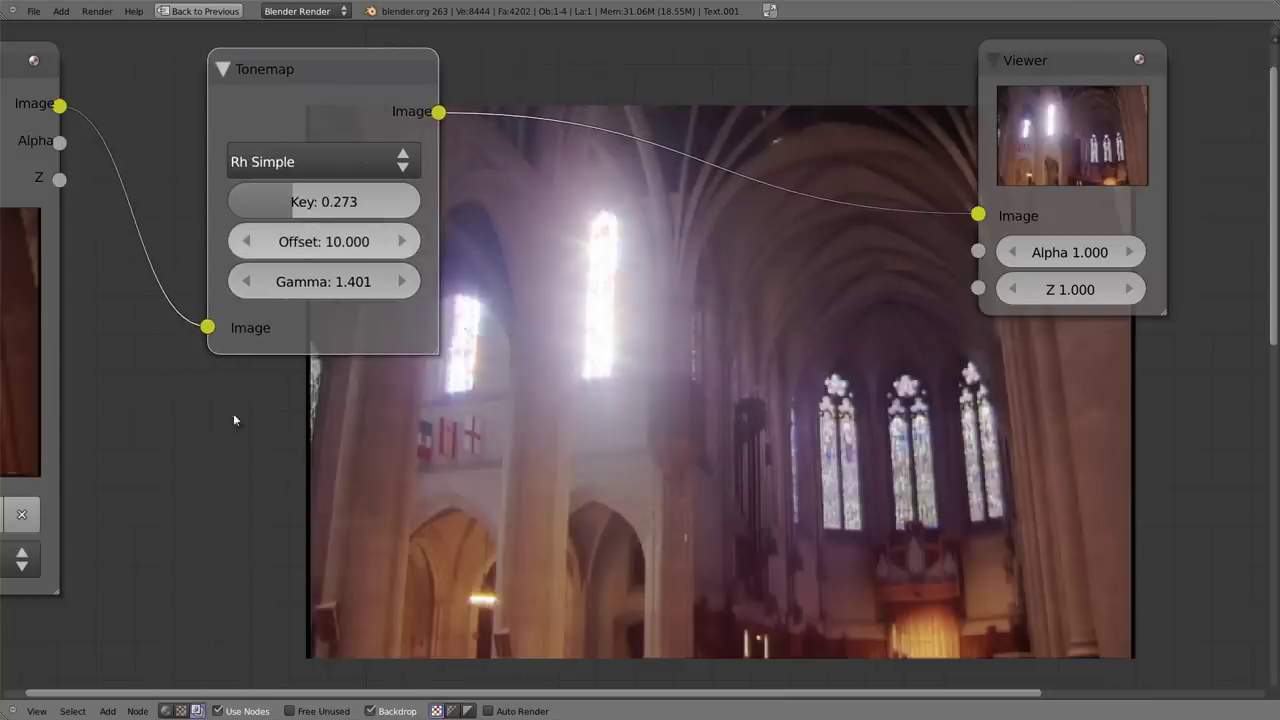
pyautogui.moveTo(234, 420); pyautogui.dragTo(381, 455, button='middle')
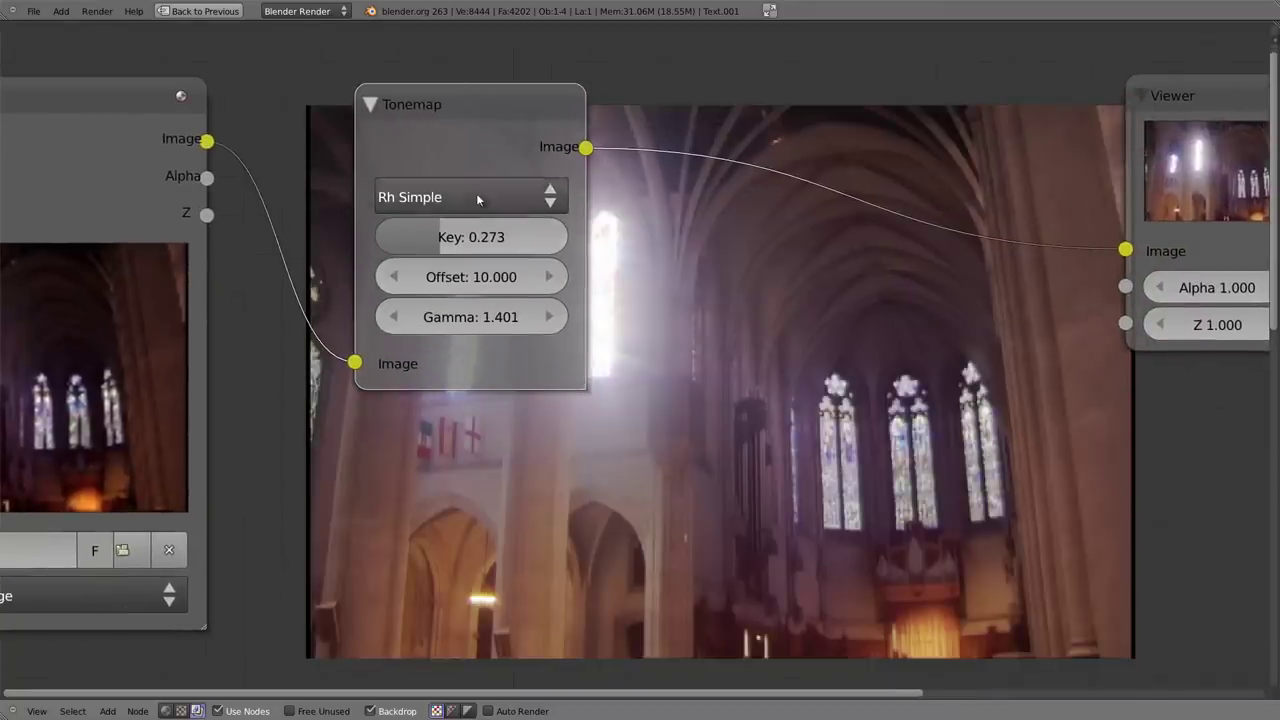
# Step: Switch the Tonemap back to R/D Photoreceptor and rearrange the Tonemap and Viewer nodes
pyautogui.click(440, 198)
pyautogui.click(452, 162)
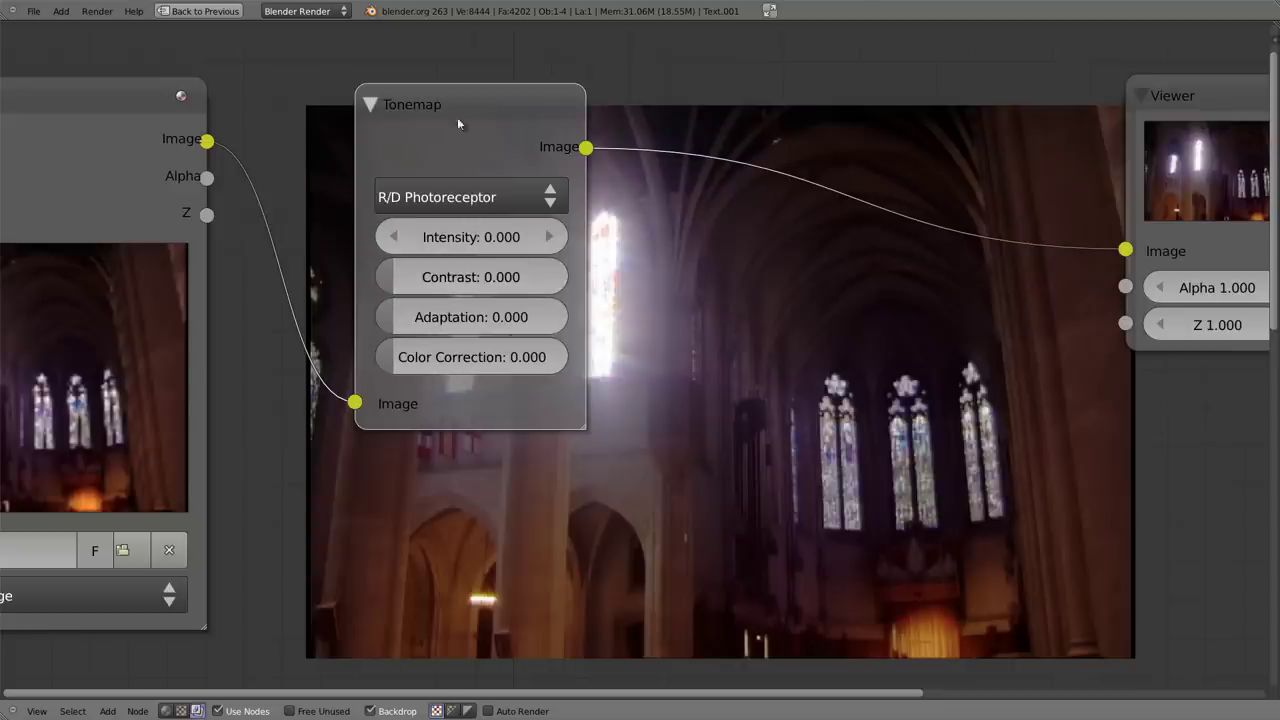
pyautogui.moveTo(457, 117); pyautogui.dragTo(423, 97)
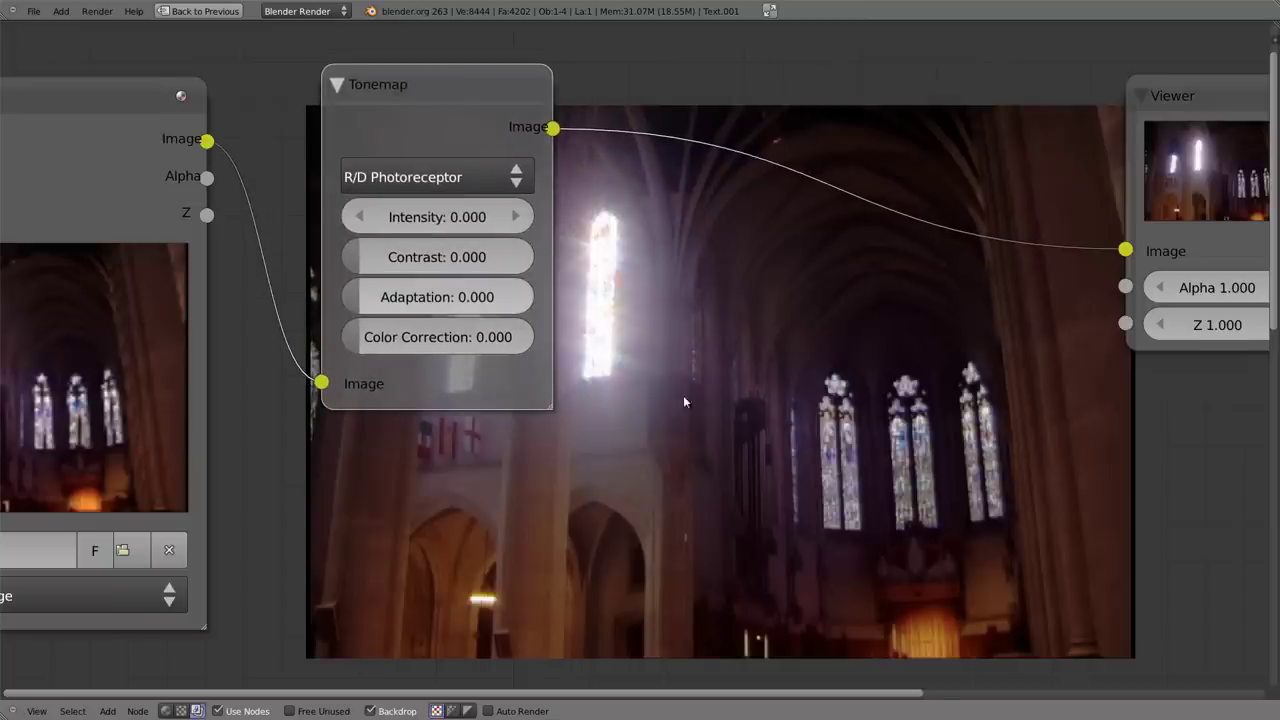
pyautogui.moveTo(683, 406); pyautogui.dragTo(644, 406, button='middle')
pyautogui.moveTo(1179, 120); pyautogui.dragTo(714, 214)
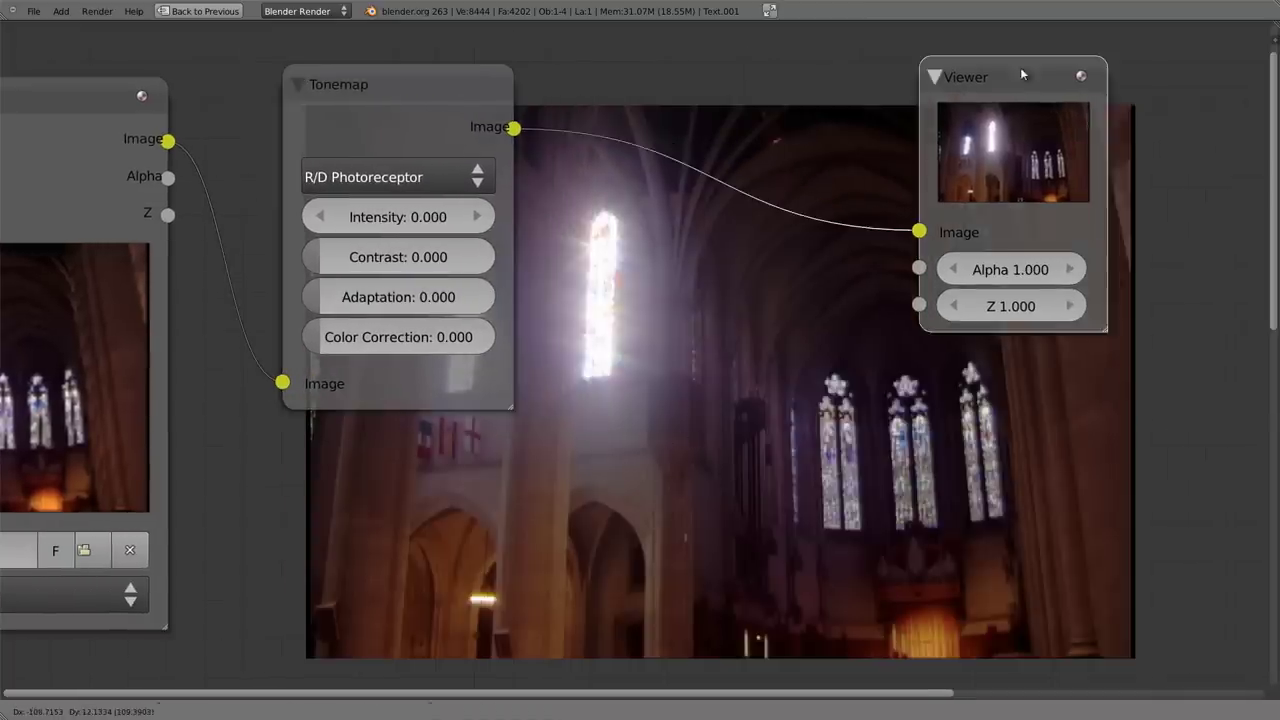
pyautogui.moveTo(630, 456); pyautogui.dragTo(720, 440)
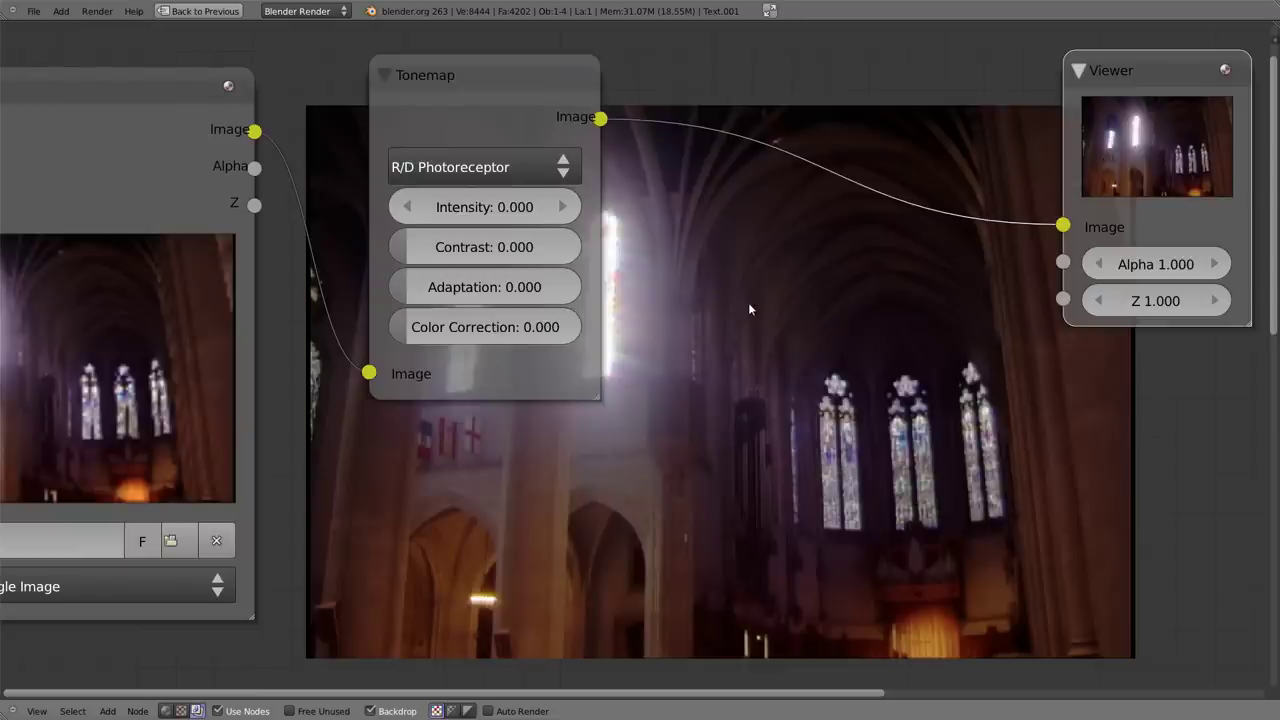
pyautogui.hotkey('alt', 'Tab')
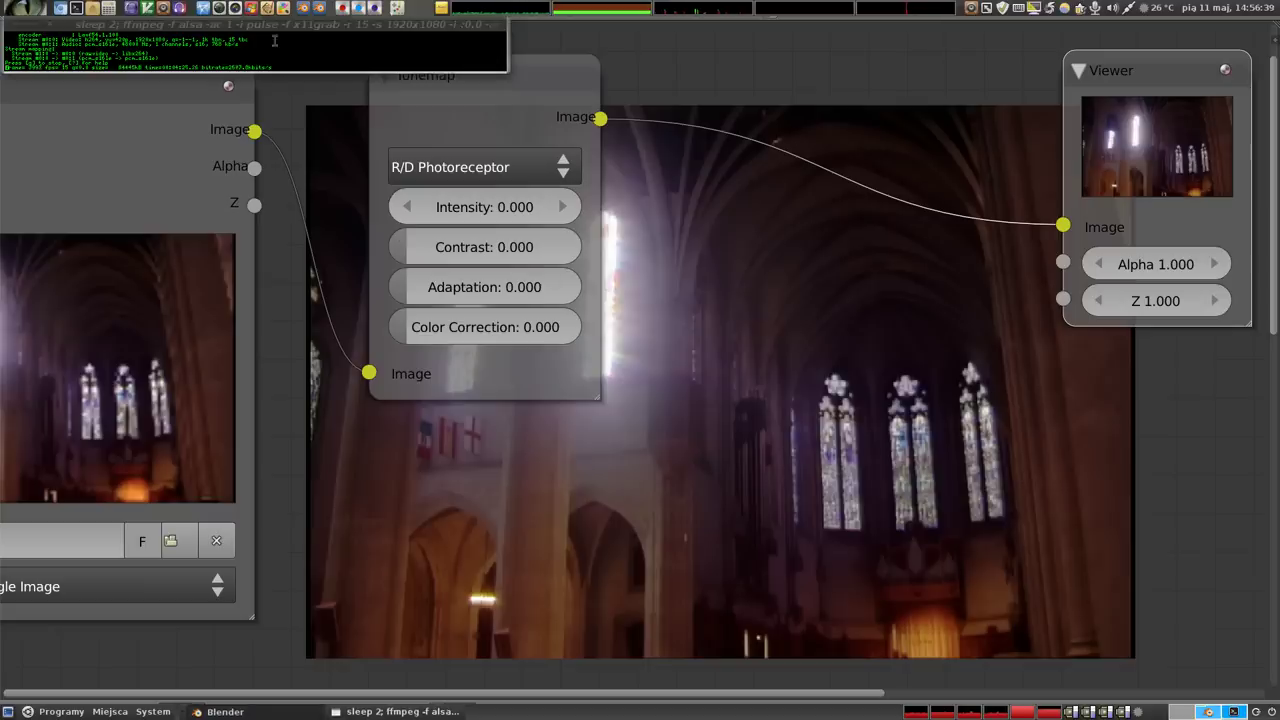